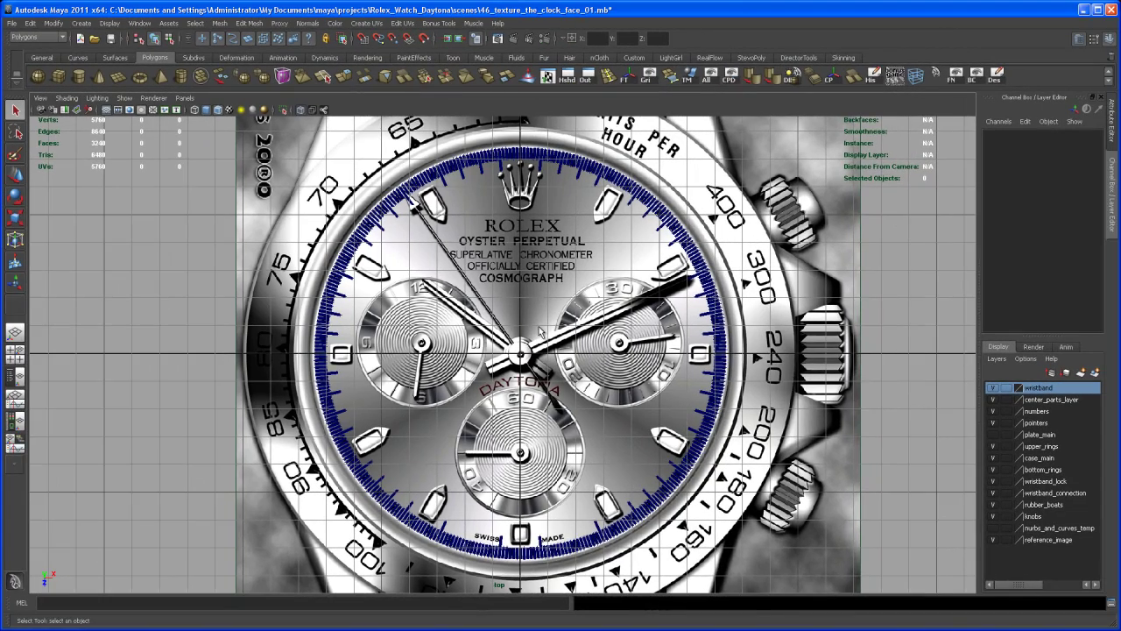
Create the polygon text "ROLEX" in Baskerville Old Face with quads and a tessellation count of 1000
mouse_move(540, 349)
middle_mouse_down("alt")
mouse_move(541, 329)
mouse_move(527, 355)
middle_mouse_up("alt")
right_click_drag(527, 355, 516, 260, "alt")
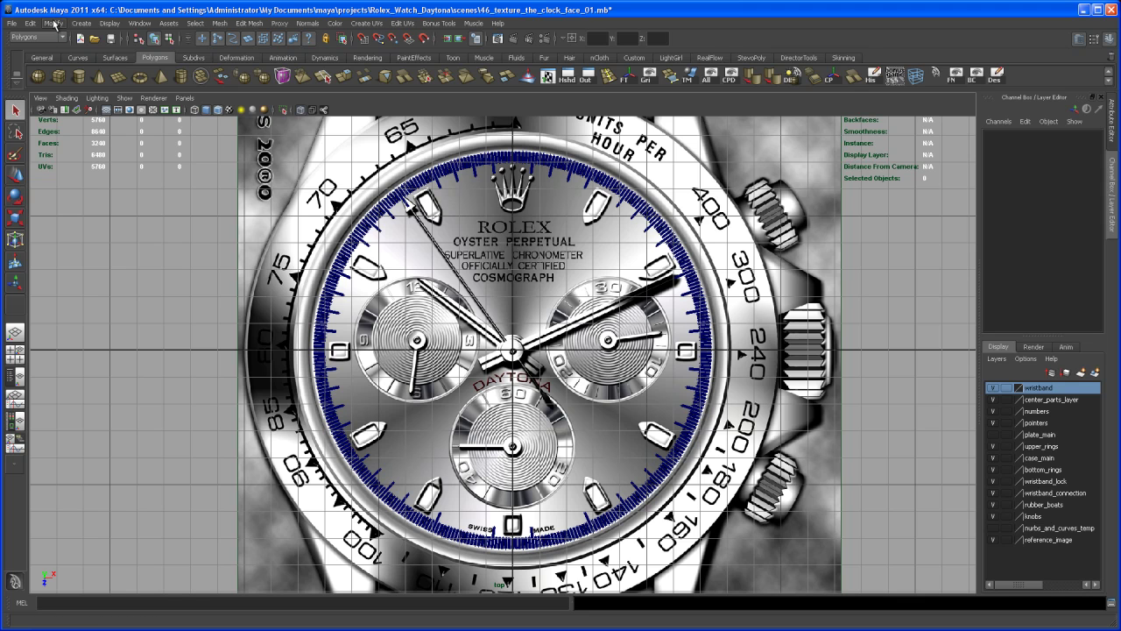
left_click(81, 23)
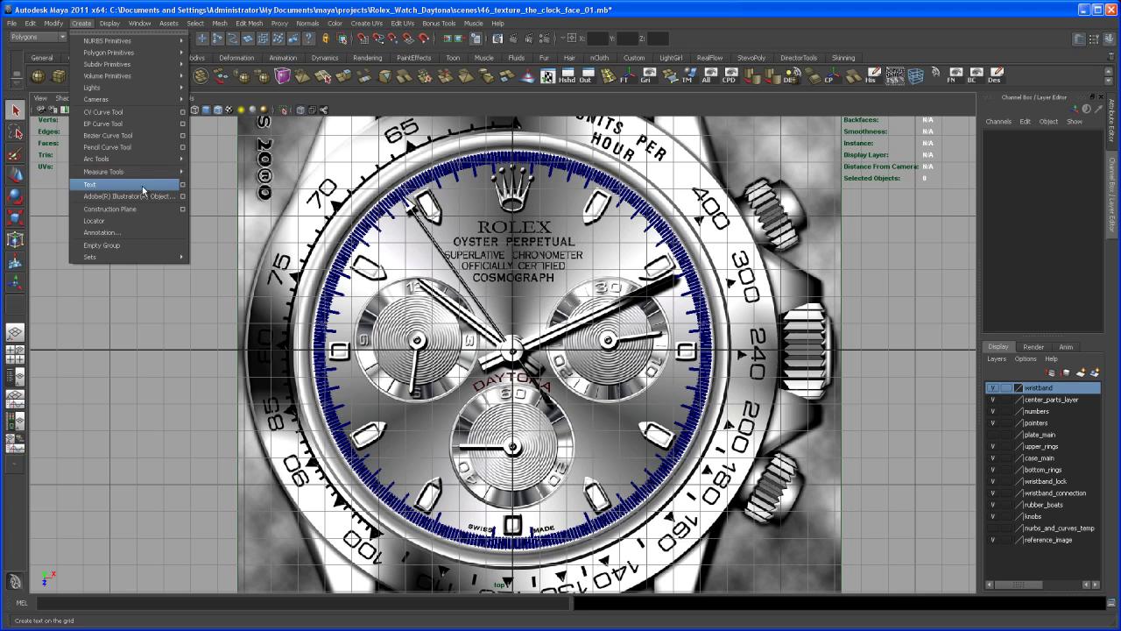
left_click(183, 184)
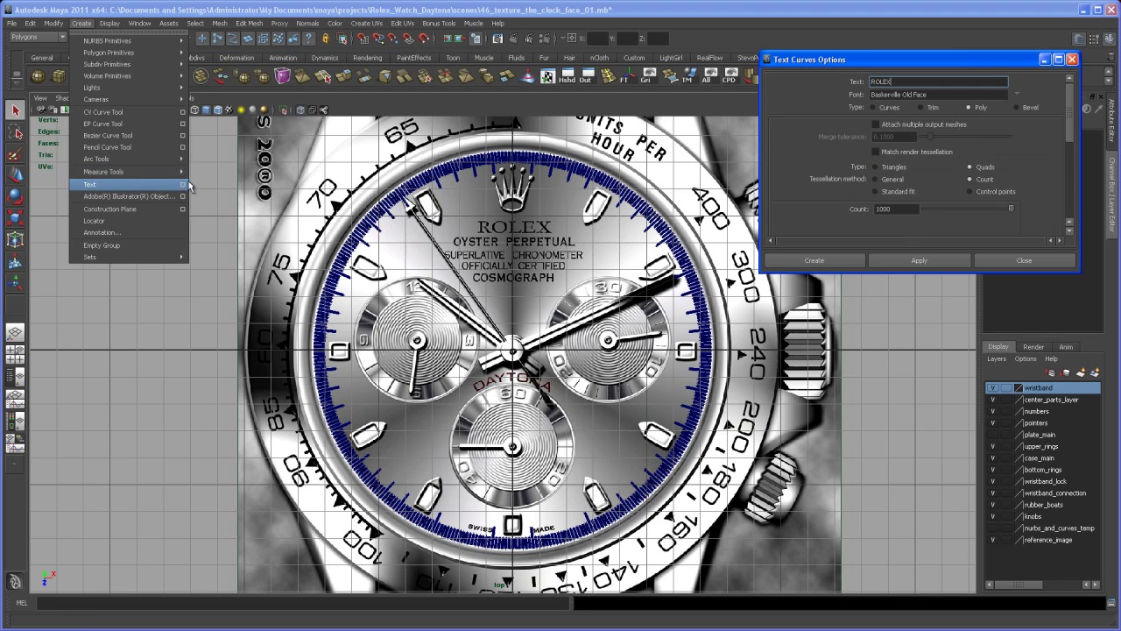
double_click(895, 92)
type("R")
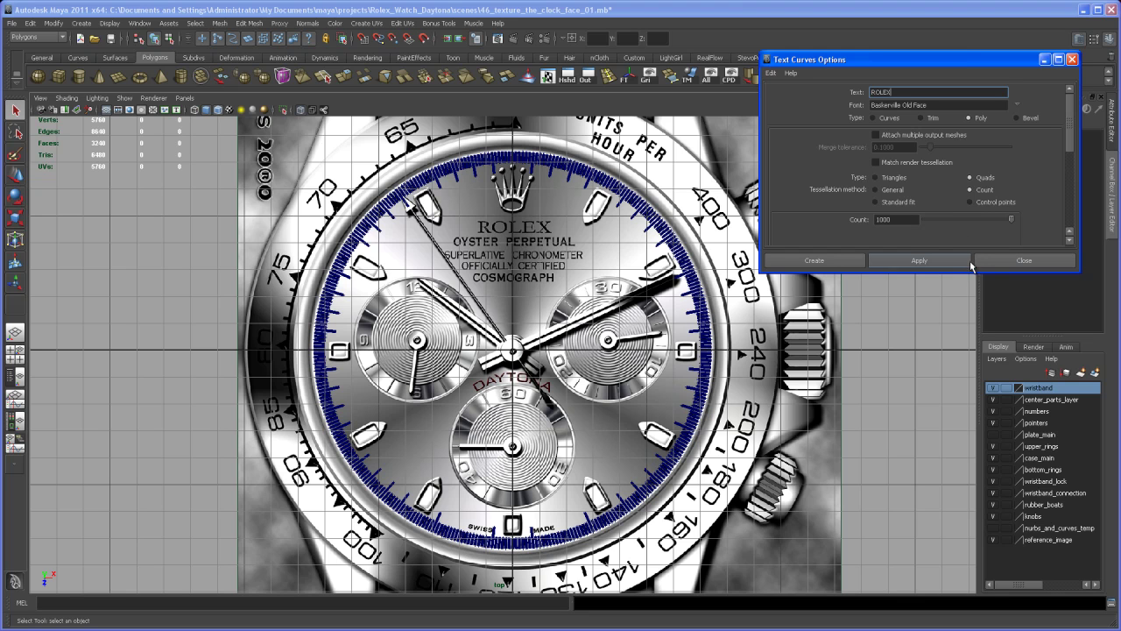
left_click(843, 260)
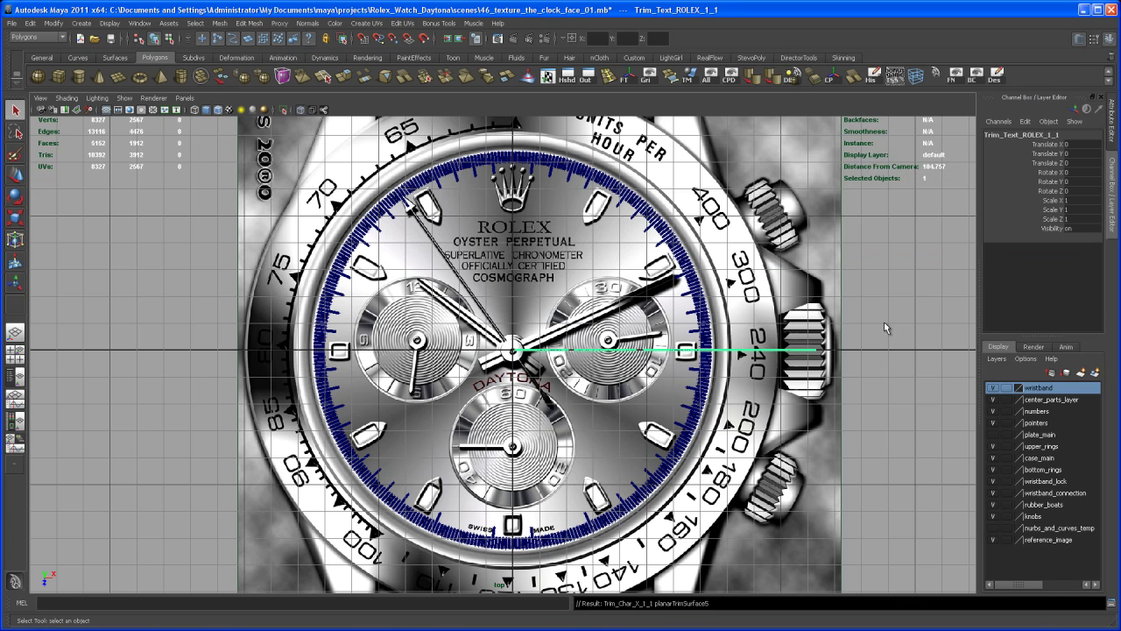
Group the ROLEX text curves together with their trimmed text meshes
key("space")
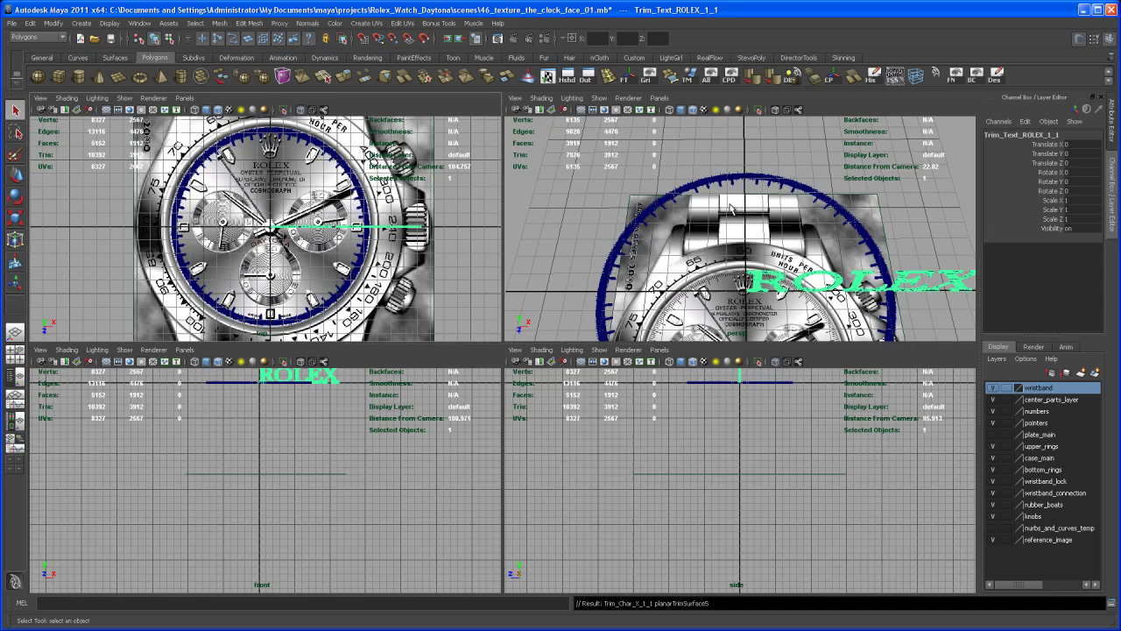
key("space")
middle_click_drag(876, 313, 826, 221, "alt")
left_click_drag(770, 376, 709, 318, "alt")
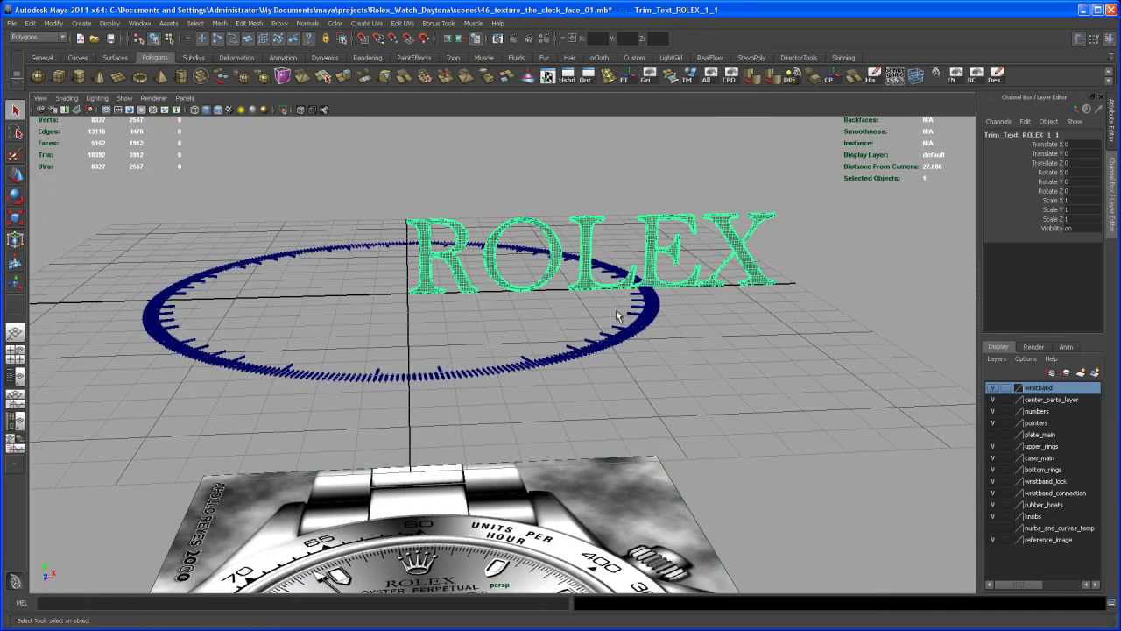
left_click(16, 377)
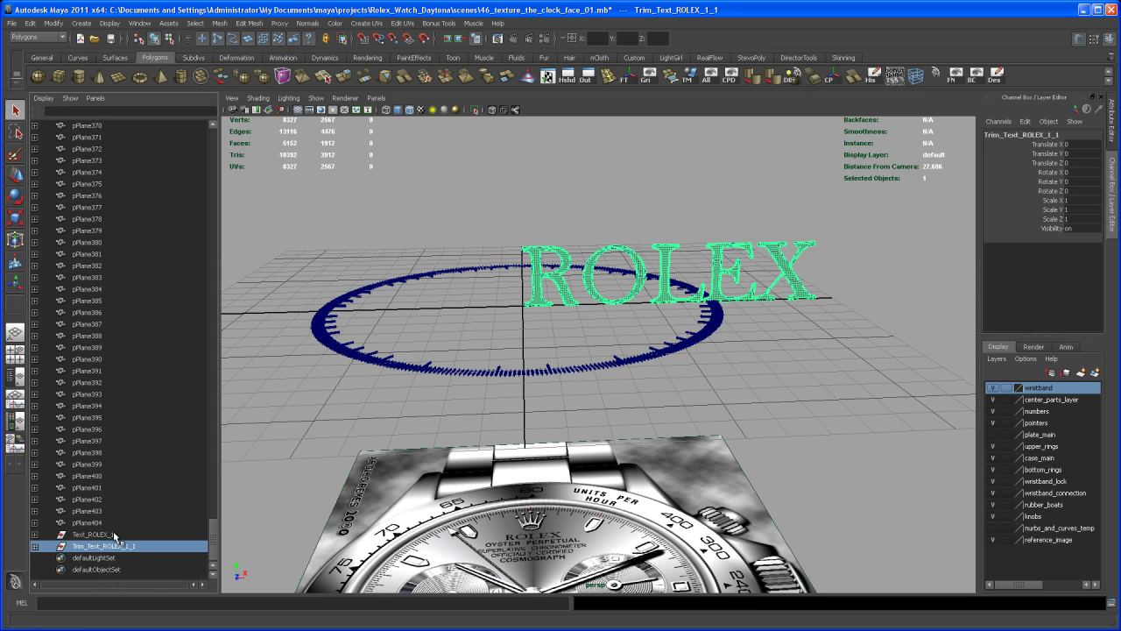
left_click(92, 534)
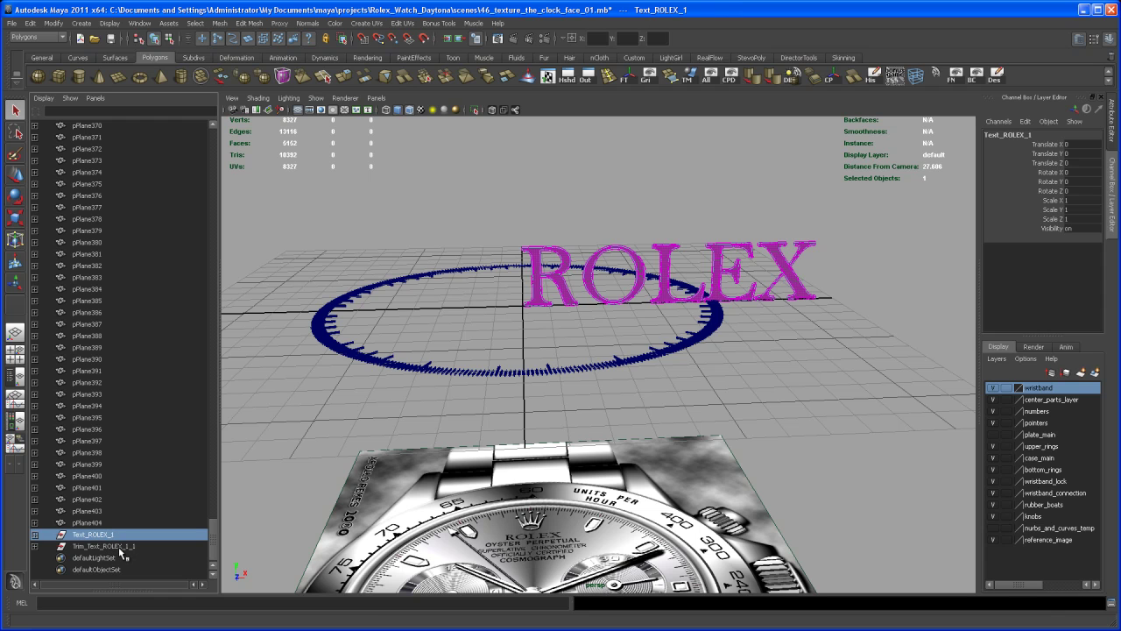
left_click(122, 545, "shift")
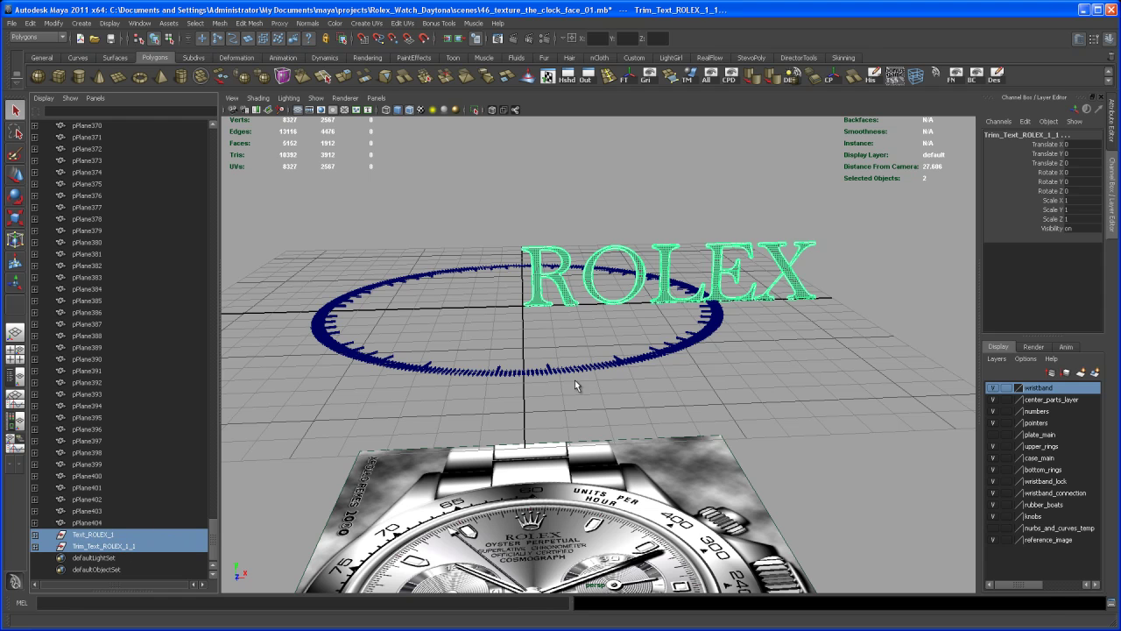
key("ctrl+g")
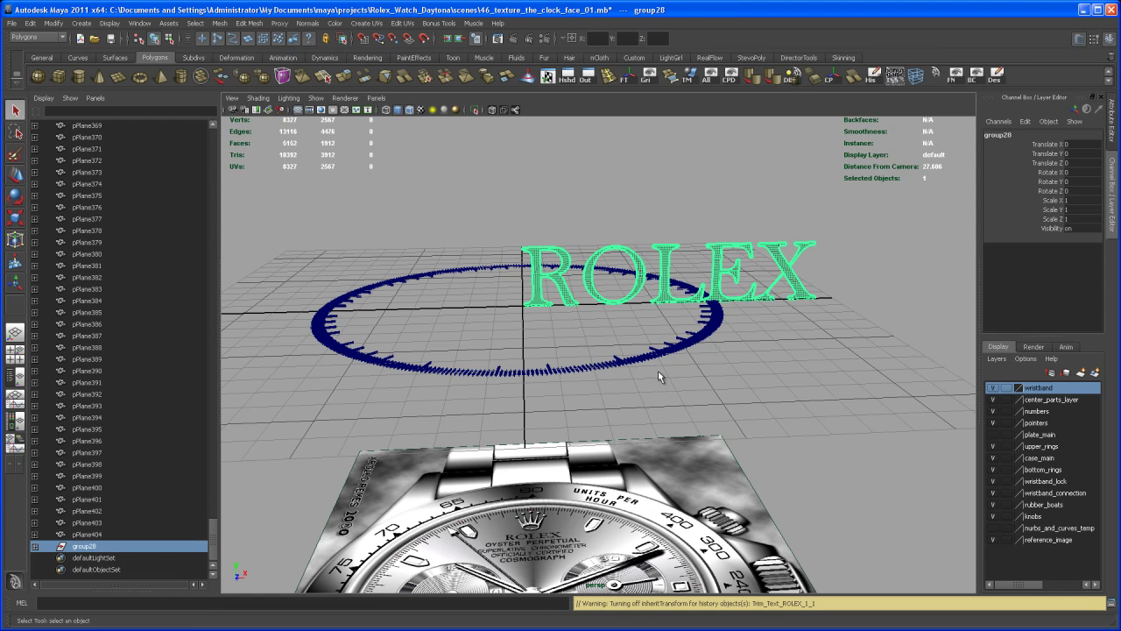
Lay the ROLEX text group flat by setting its X rotation to -90
key("w")
scroll(718, 282, "up", 2)
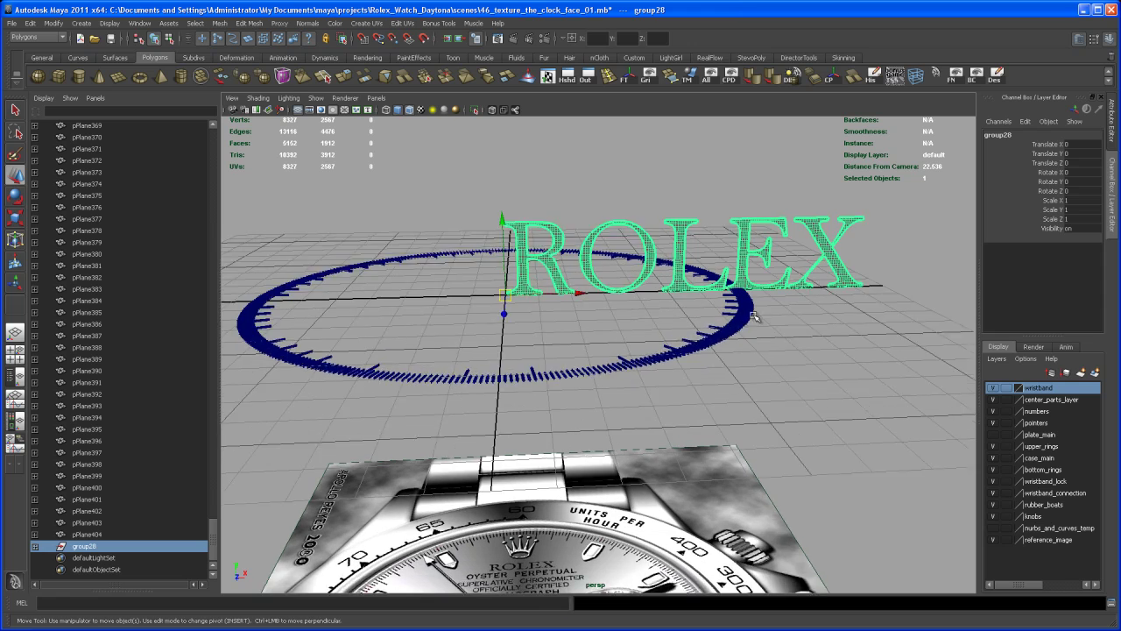
left_click_drag(730, 279, 782, 330, "alt")
key("e")
left_click_drag(737, 283, 721, 254)
left_click(1088, 173)
key("BackSpace")
type("-90")
key("Return")
Move the ROLEX group to about -5.68 in X and -1.1 in Y, centring it on the dial's axis
key("w")
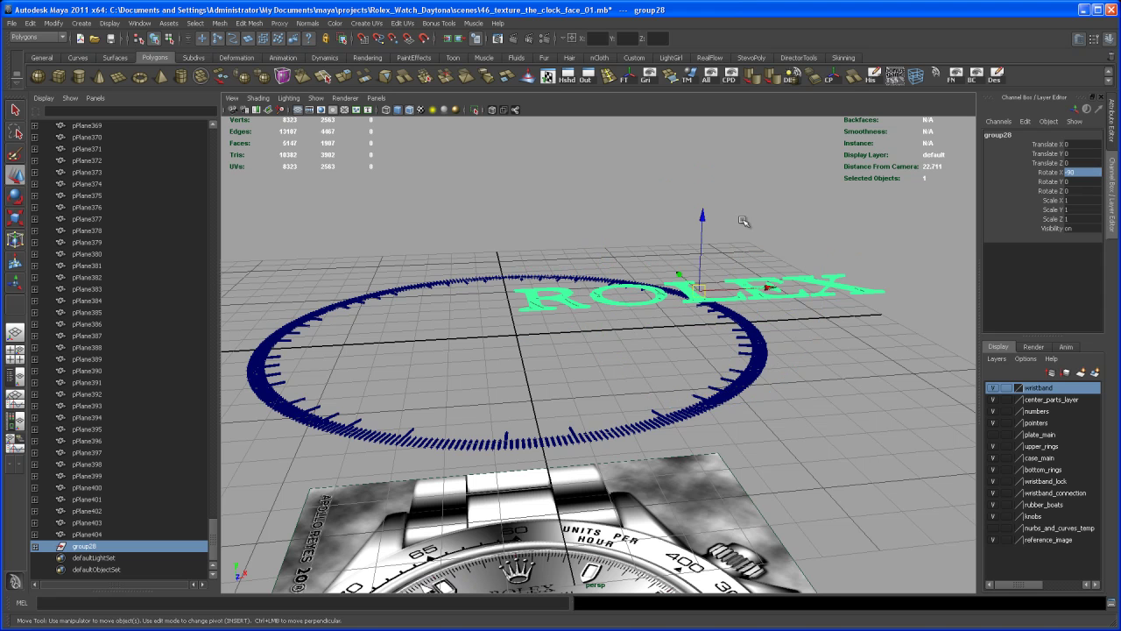
left_click_drag(724, 253, 692, 265, "alt")
key("x")
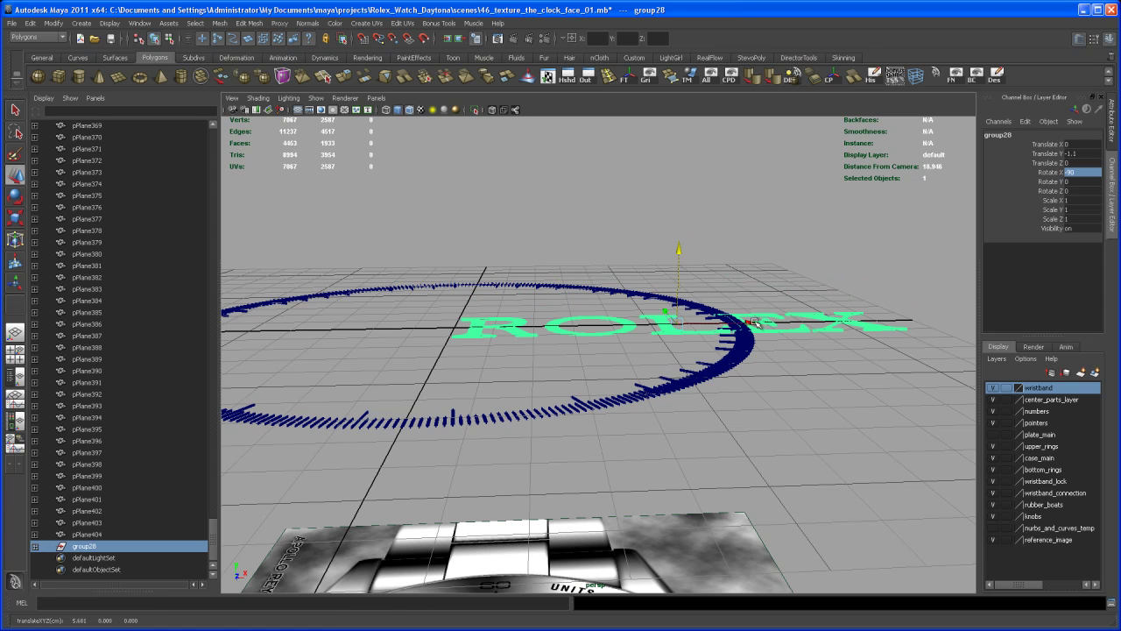
left_click_drag(751, 323, 461, 340)
left_click_drag(517, 385, 523, 347, "alt")
right_click_drag(523, 348, 550, 348, "alt")
middle_click_drag(550, 349, 623, 473, "alt")
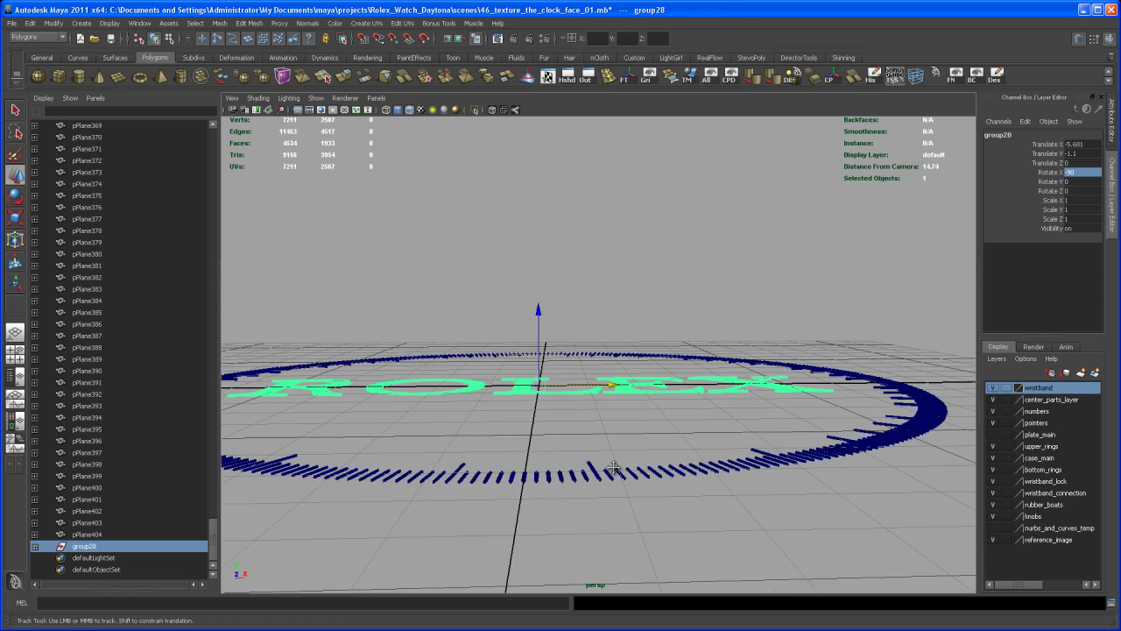
right_click_drag(623, 473, 792, 534, "alt")
left_click_drag(793, 536, 681, 415, "alt")
left_click_drag(557, 314, 564, 337)
key("z")
In the top view, move the ROLEX group to about -4.444 in Z, over the printed ROLEX lettering of the reference image
left_click_drag(597, 382, 596, 402, "alt")
right_click_drag(596, 402, 541, 362, "alt")
middle_click_drag(578, 464, 601, 376, "alt")
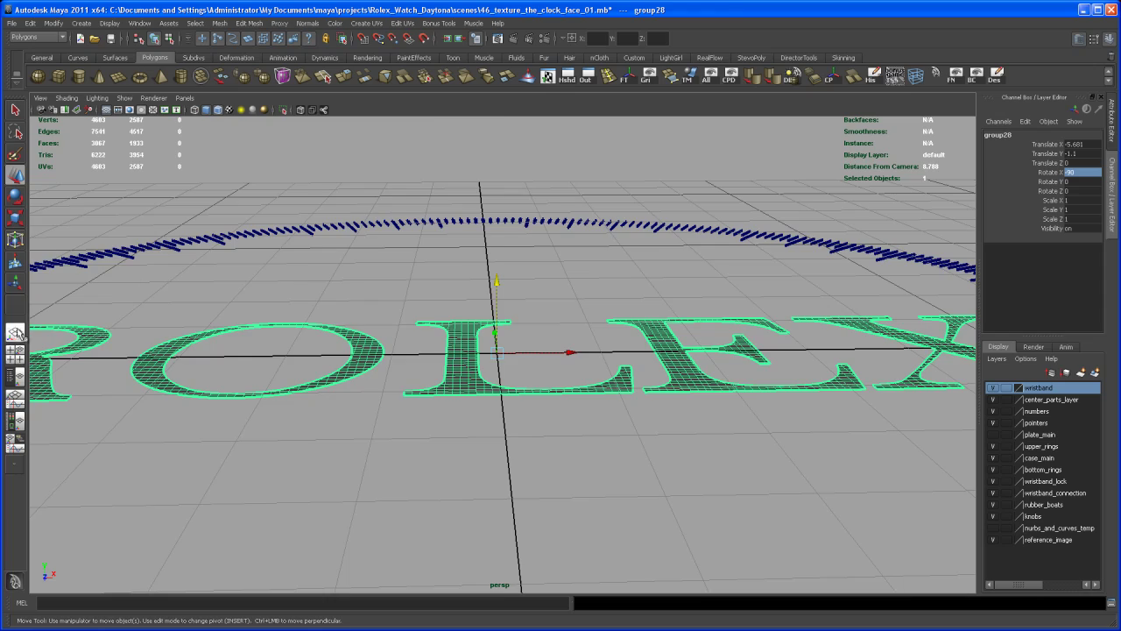
left_click(19, 355)
key("space")
middle_click_drag(433, 307, 568, 295, "alt")
right_click_drag(568, 368, 798, 453, "alt")
middle_click_drag(798, 453, 564, 445, "alt")
right_click_drag(564, 444, 716, 514, "alt")
scroll(716, 513, "up", 3)
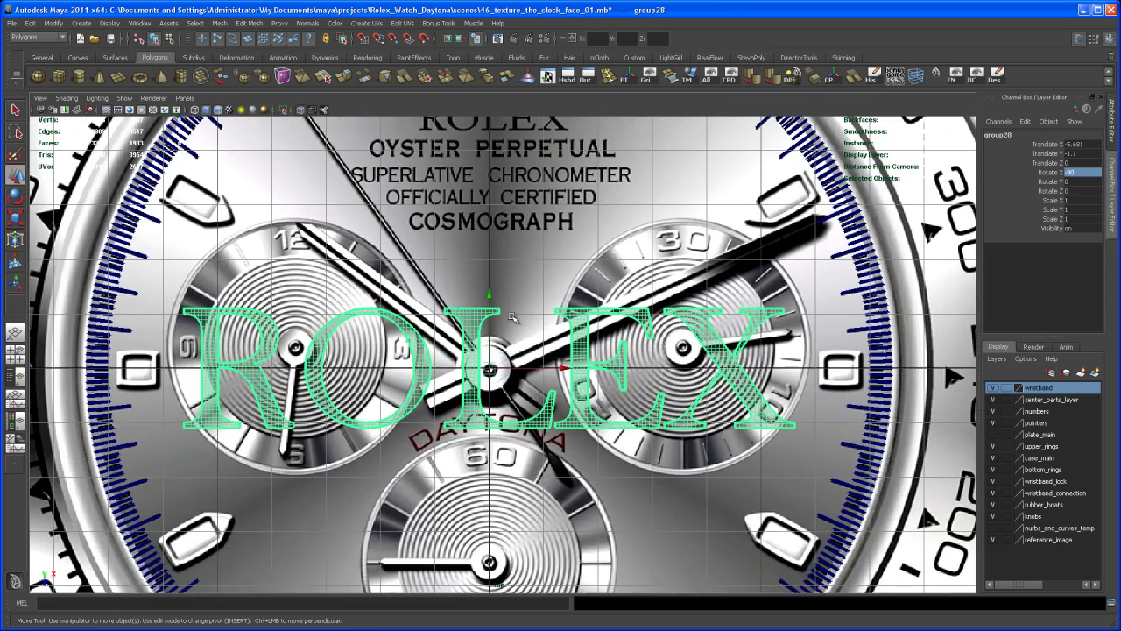
left_click_drag(489, 300, 481, 102)
middle_click_drag(491, 158, 492, 307, "alt")
right_click_drag(492, 307, 528, 371, "alt")
middle_click_drag(528, 372, 537, 402, "alt")
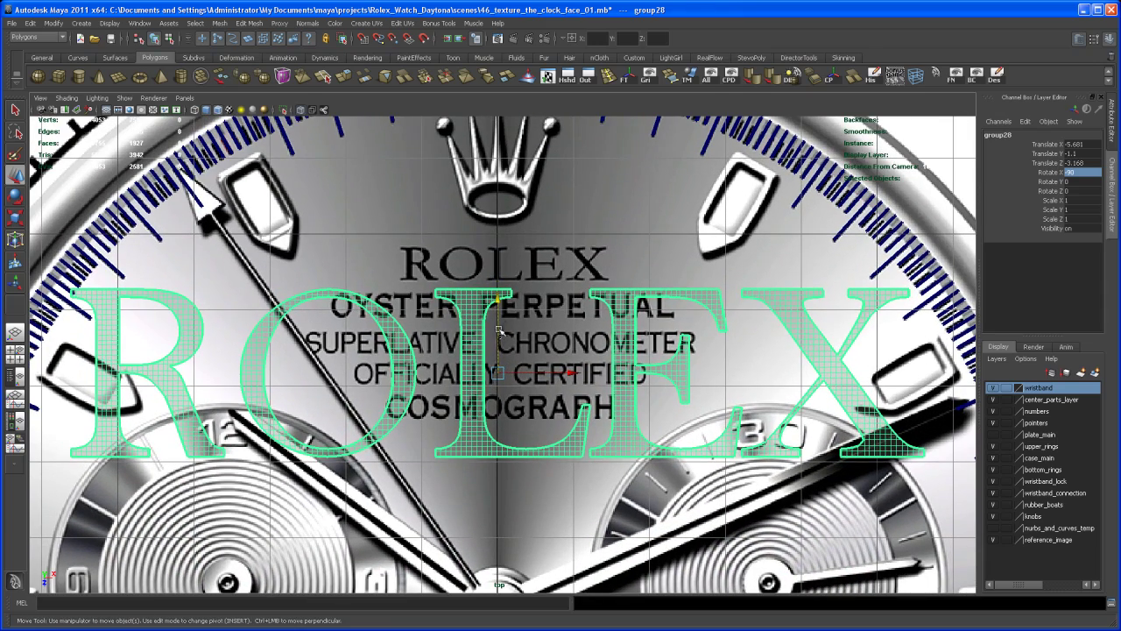
left_click(502, 294)
key("ctrl+z")
left_click_drag(498, 323, 498, 236)
Scale the ROLEX group uniformly to about 0.227 and shift it to about -4.604 in Z to match the printed lettering
scroll(496, 235, "up", 5)
key("r")
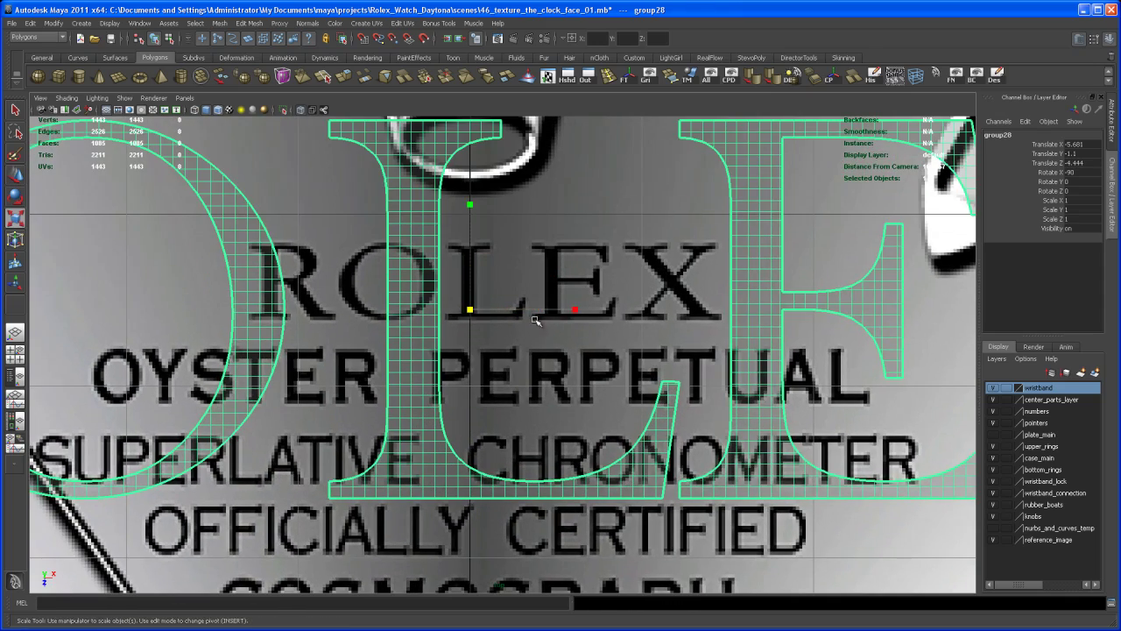
left_click_drag(469, 309, 447, 349)
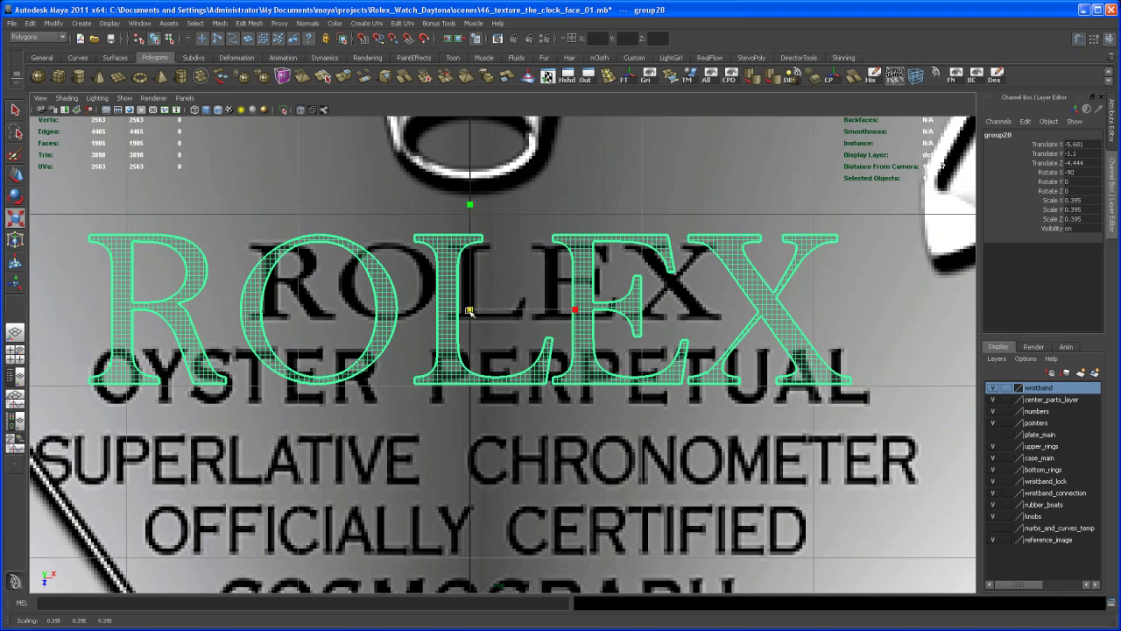
left_click_drag(469, 311, 469, 278)
key("w")
Enlarge the ROLEX group to about 0.231, widen its X scale to about 0.244, and realign it over the print
key("r")
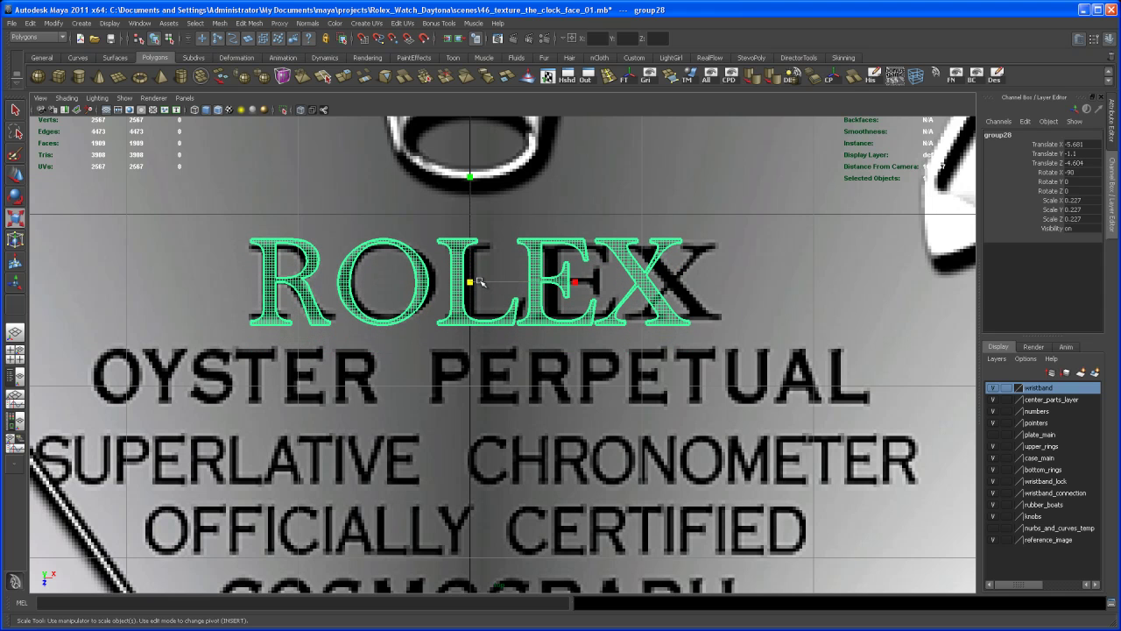
left_click_drag(472, 282, 549, 281)
key("w")
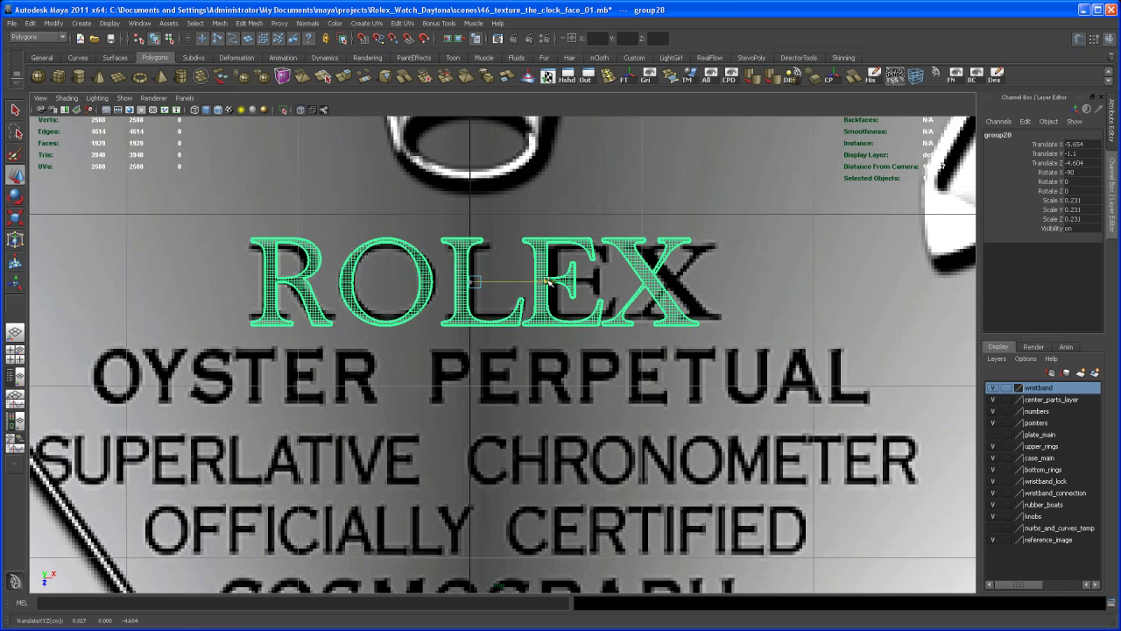
key("r")
left_click_drag(581, 281, 543, 278)
key("w")
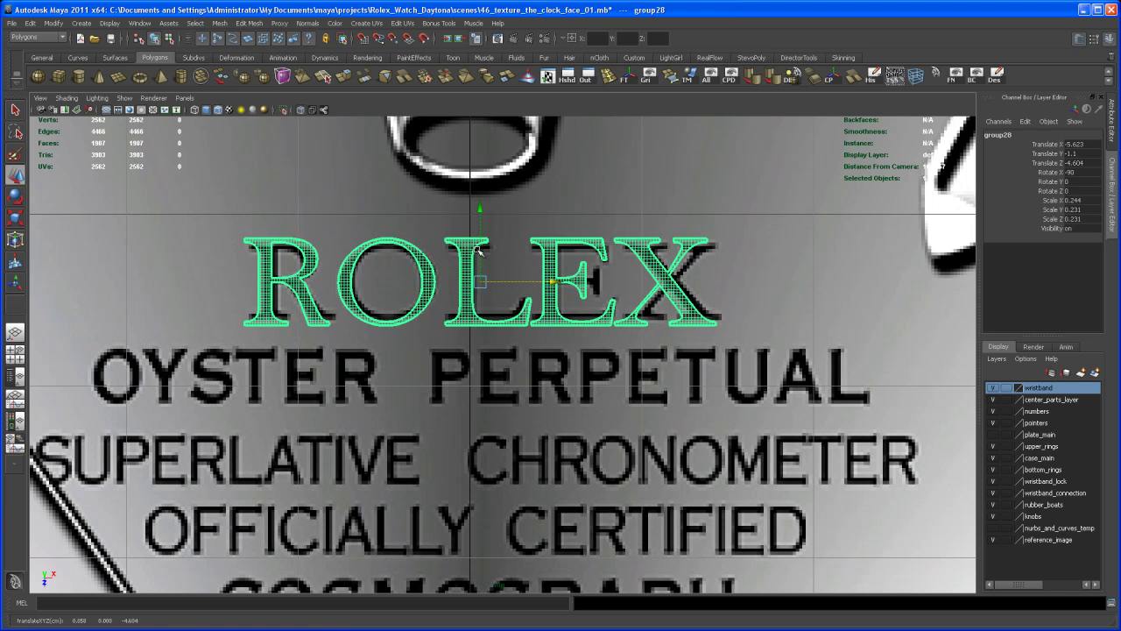
left_click_drag(481, 250, 481, 248)
Reduce the ROLEX group's Y scale to about 0.204, nudge it to about -5.614 in X and -4.607 in Z, and deselect it
scroll(544, 297, "up", 2)
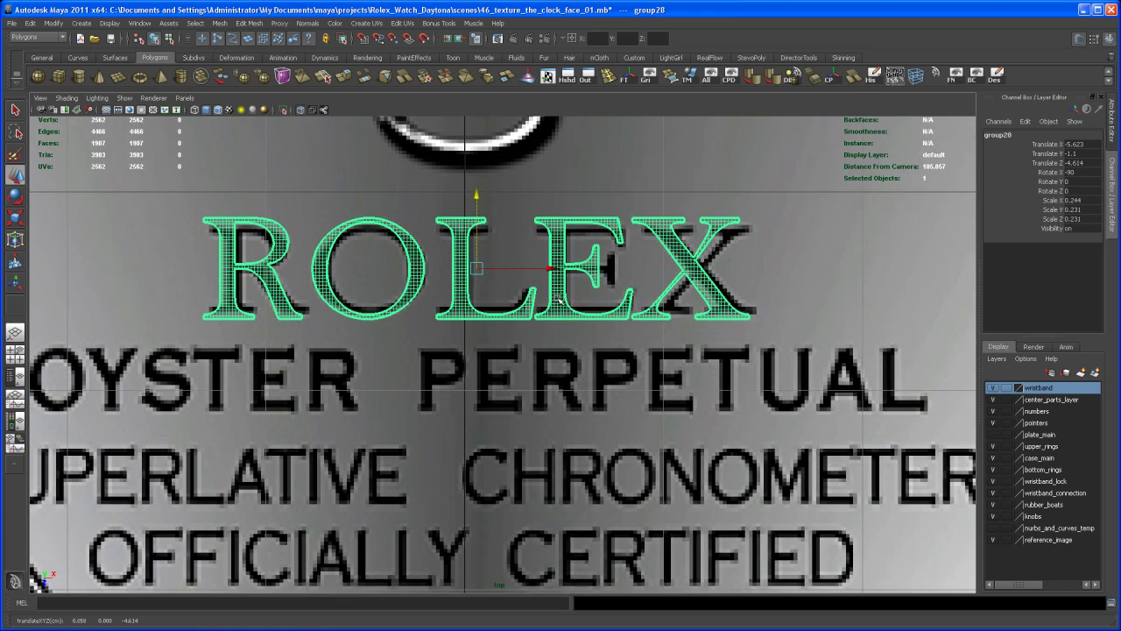
scroll(543, 296, "up", 2)
key("r")
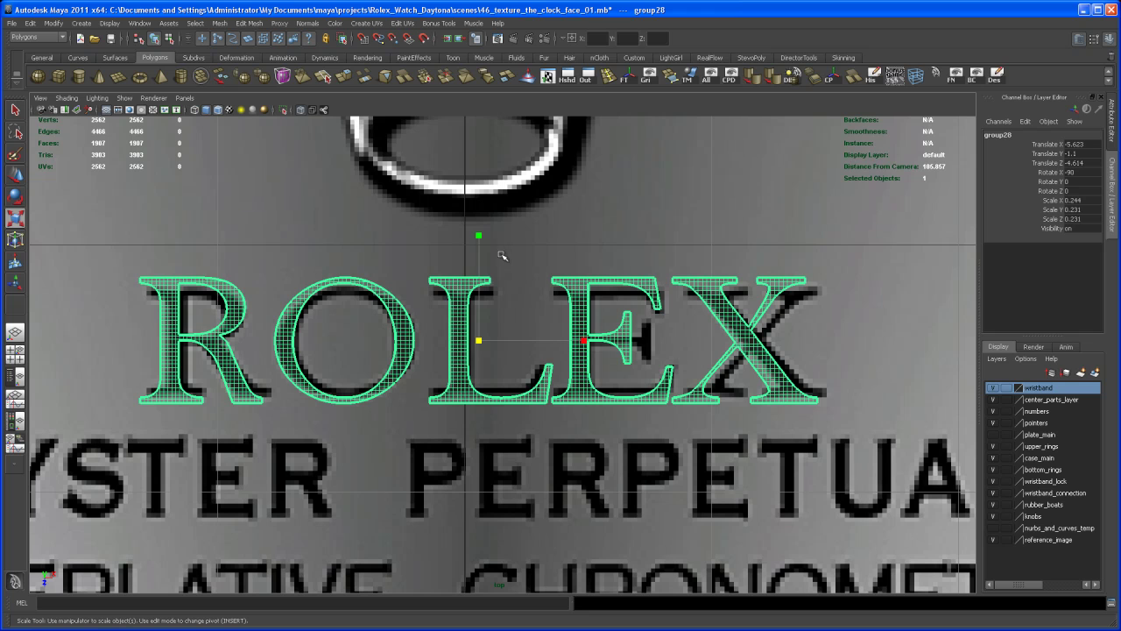
left_click_drag(479, 237, 478, 248)
key("w")
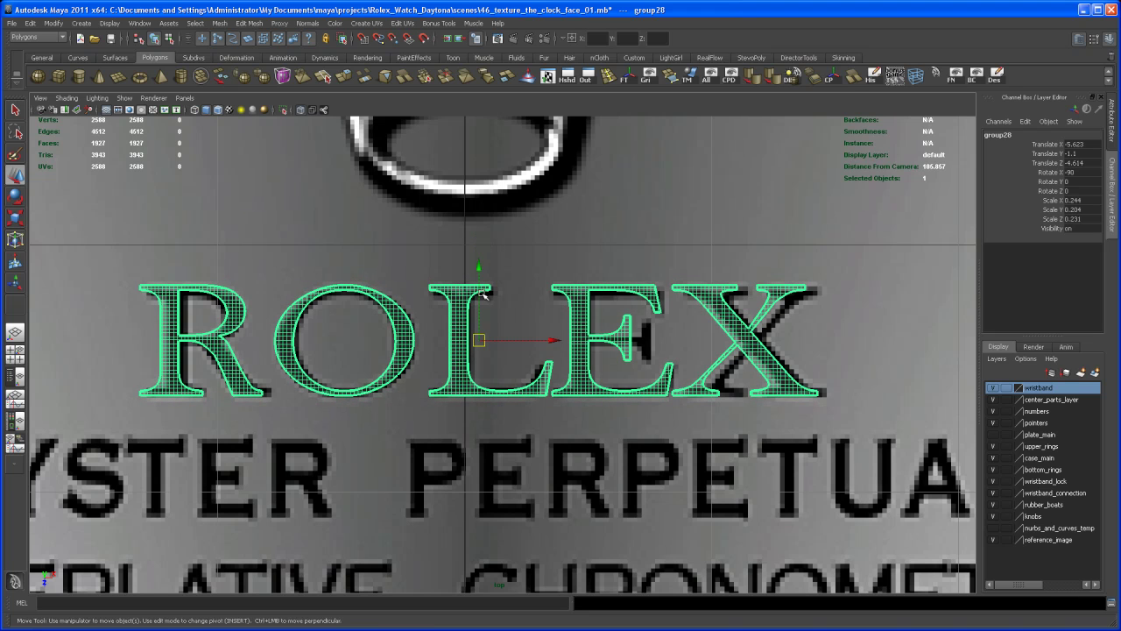
left_click(479, 271)
left_click_drag(479, 272, 478, 268)
left_click_drag(557, 348, 555, 344)
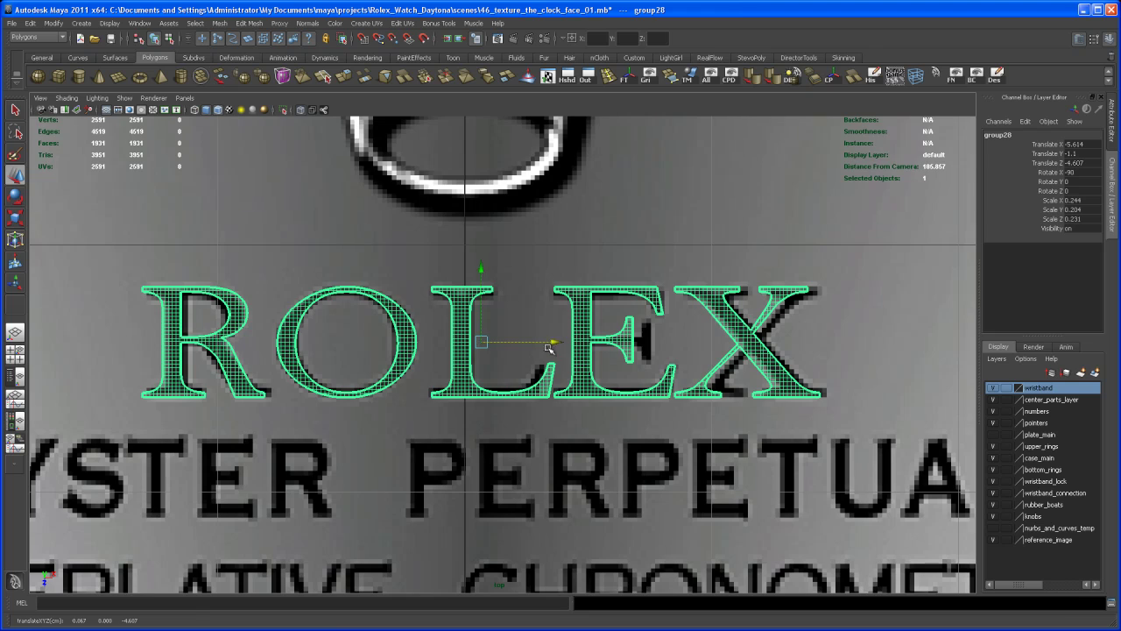
scroll(536, 348, "down", 3)
middle_click_drag(516, 384, 542, 372, "alt")
left_click(519, 353)
scroll(520, 355, "down", 1)
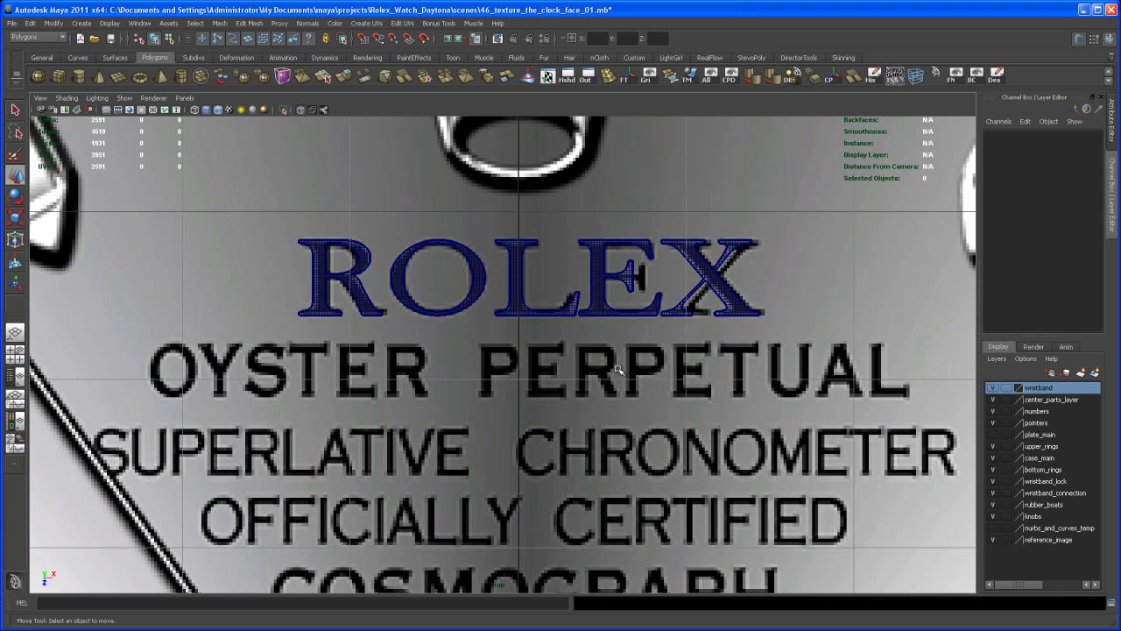
Open the text creation options and set the text to "OYSTER PERPETUAL"
left_click(81, 22)
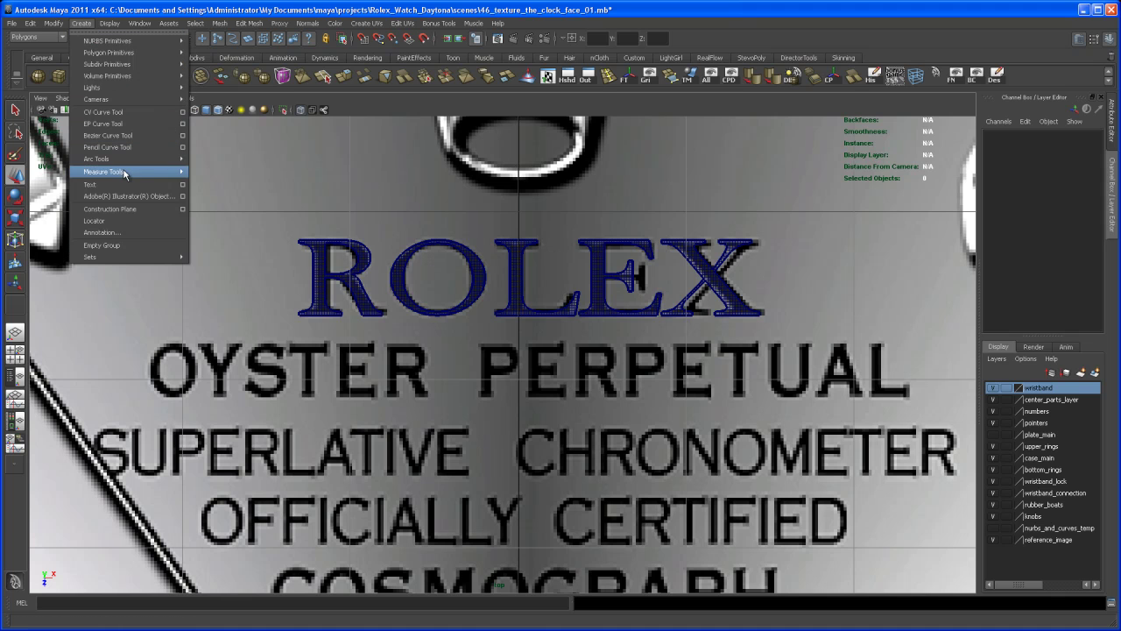
left_click(182, 184)
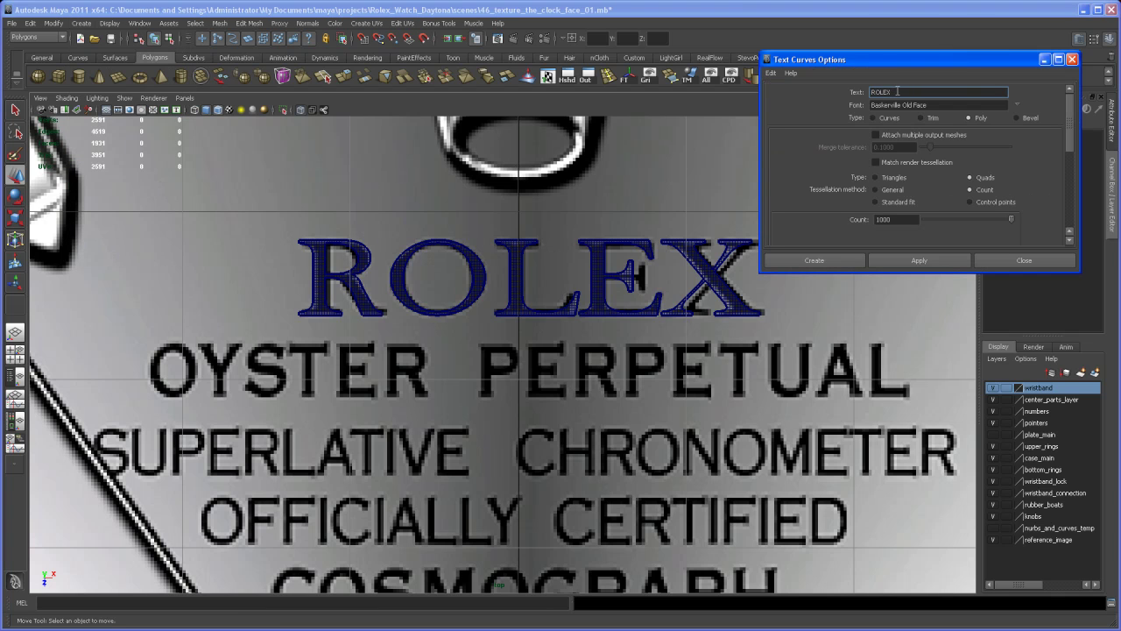
left_click_drag(896, 91, 855, 97)
type("OYSTER PERPETUAL")
Set the font for the new text to Adobe Garamond Pro Bold
left_click(1018, 106)
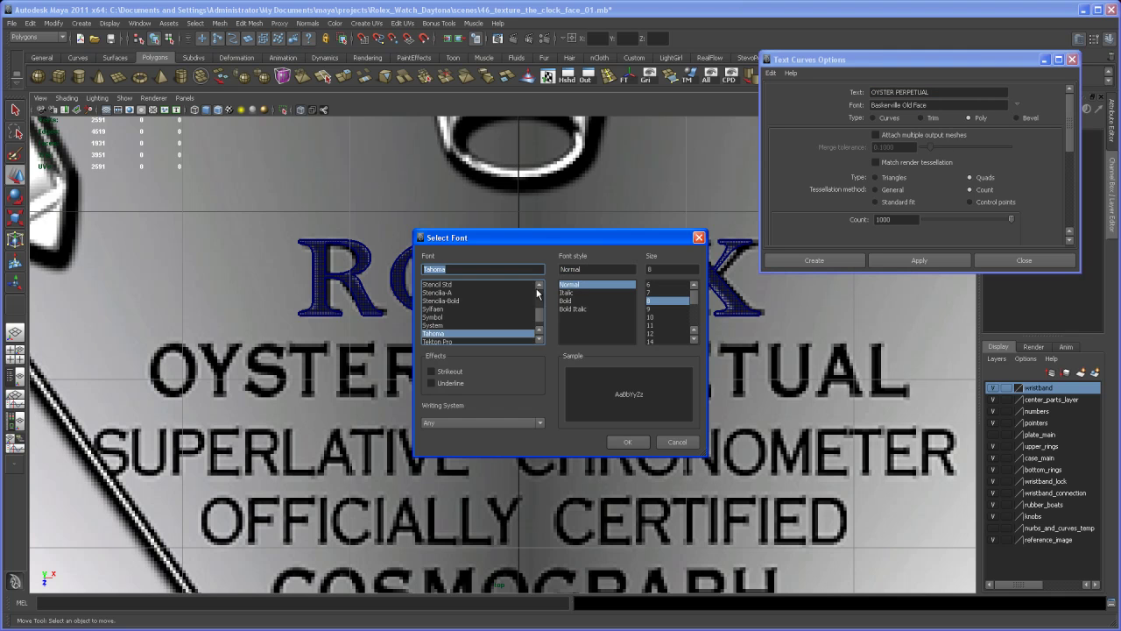
left_click_drag(541, 317, 541, 295)
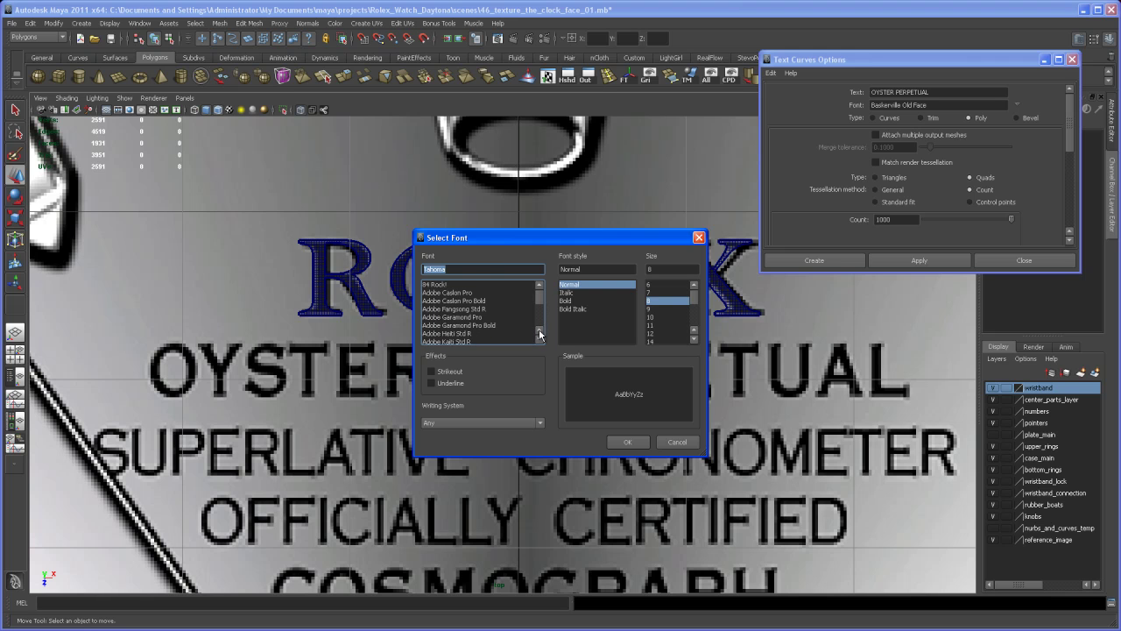
left_click(540, 340)
left_click(540, 340)
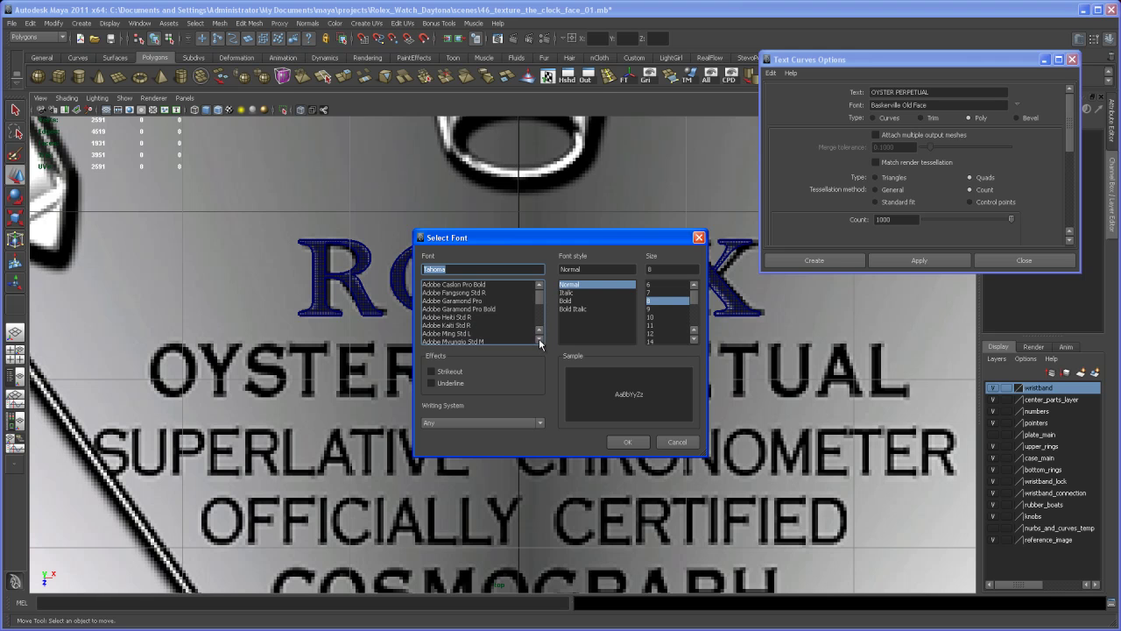
left_click(487, 309)
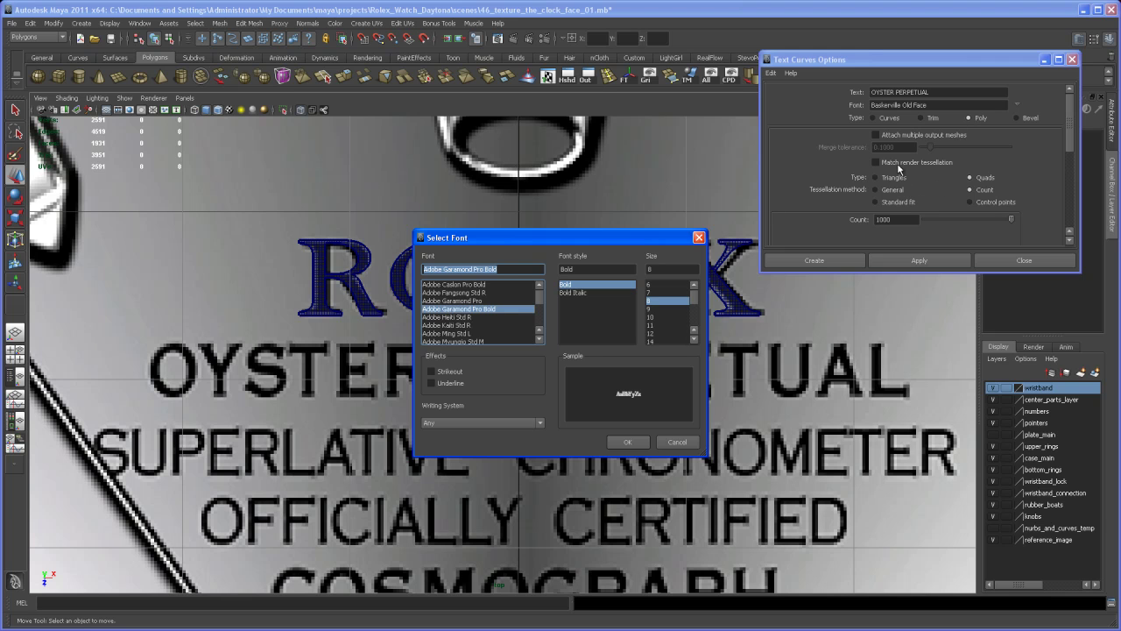
left_click(627, 442)
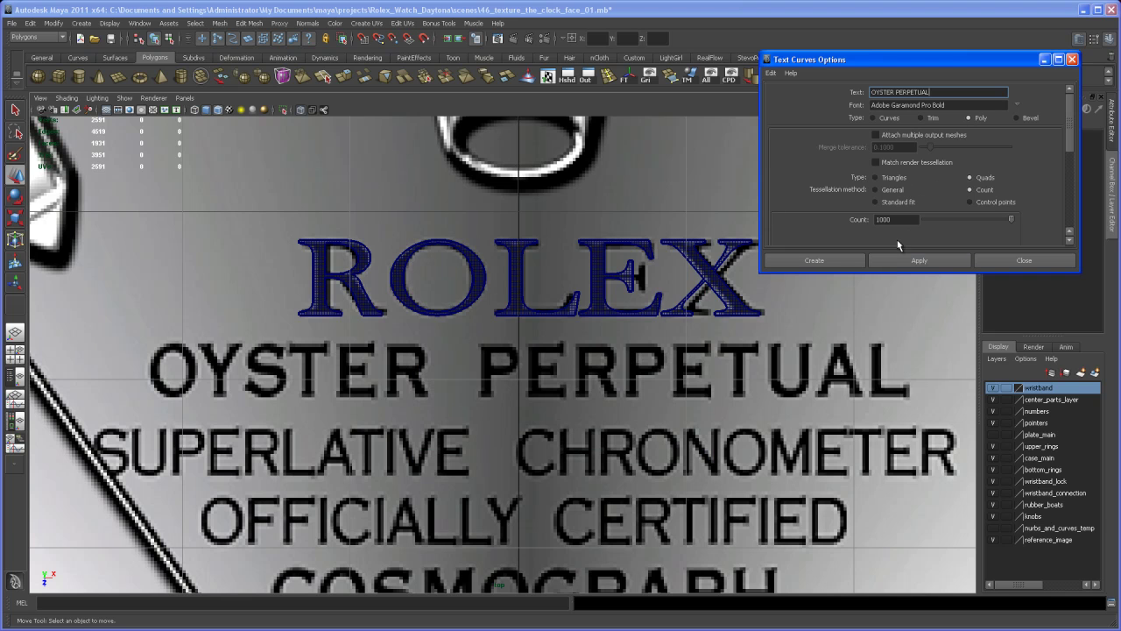
Create the OYSTER PERPETUAL polygon text, close the text options, and show the new text in the perspective view
left_click(912, 260)
left_click(1024, 261)
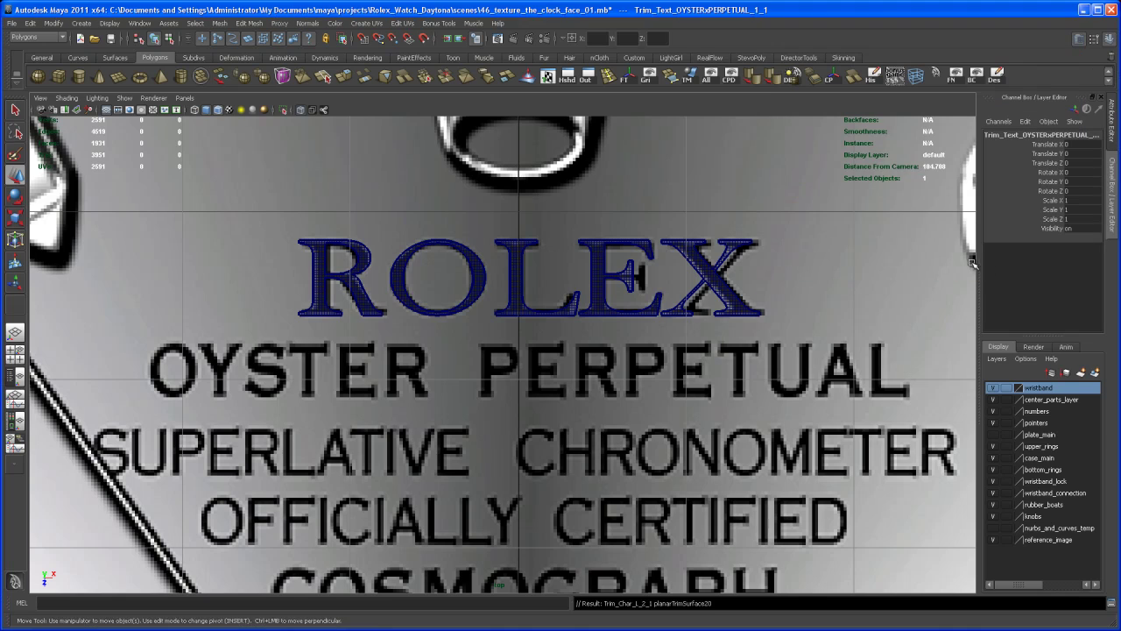
key("space")
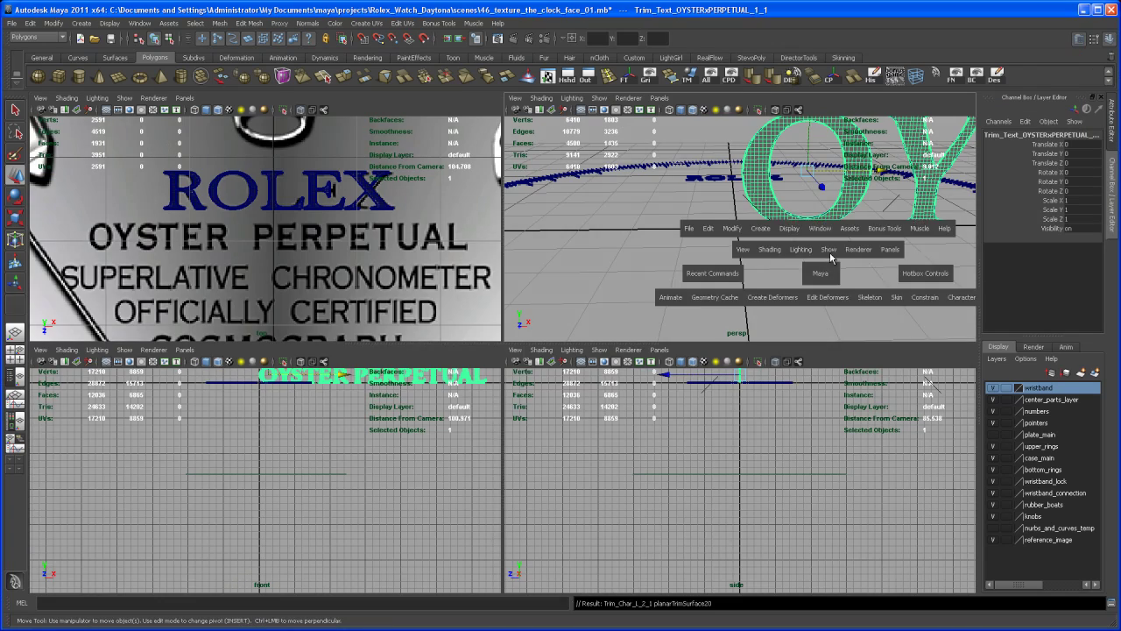
key("space")
right_click_drag(909, 293, 538, 233, "alt")
middle_click_drag(538, 233, 343, 278, "alt")
right_click_drag(663, 335, 563, 336, "alt")
mouse_move(564, 336)
left_mouse_down("alt")
mouse_move(592, 375)
mouse_move(552, 348)
left_mouse_up("alt")
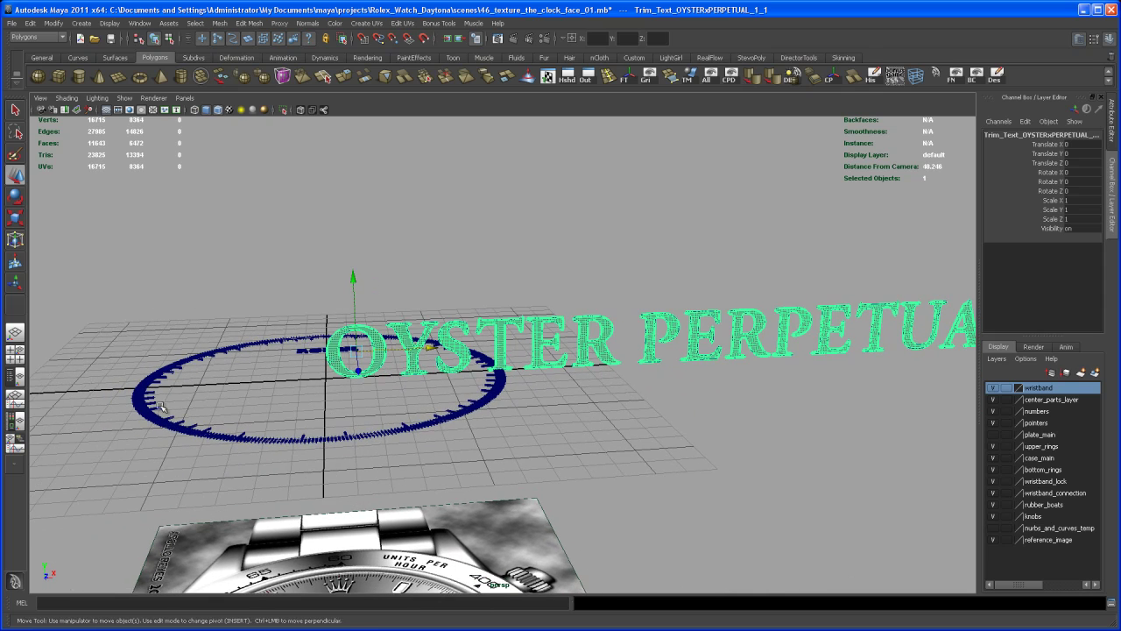
Group the OYSTER PERPETUAL text curves with their trim text meshes and center the group's pivot
left_click(18, 379)
scroll(207, 542, "down", 1)
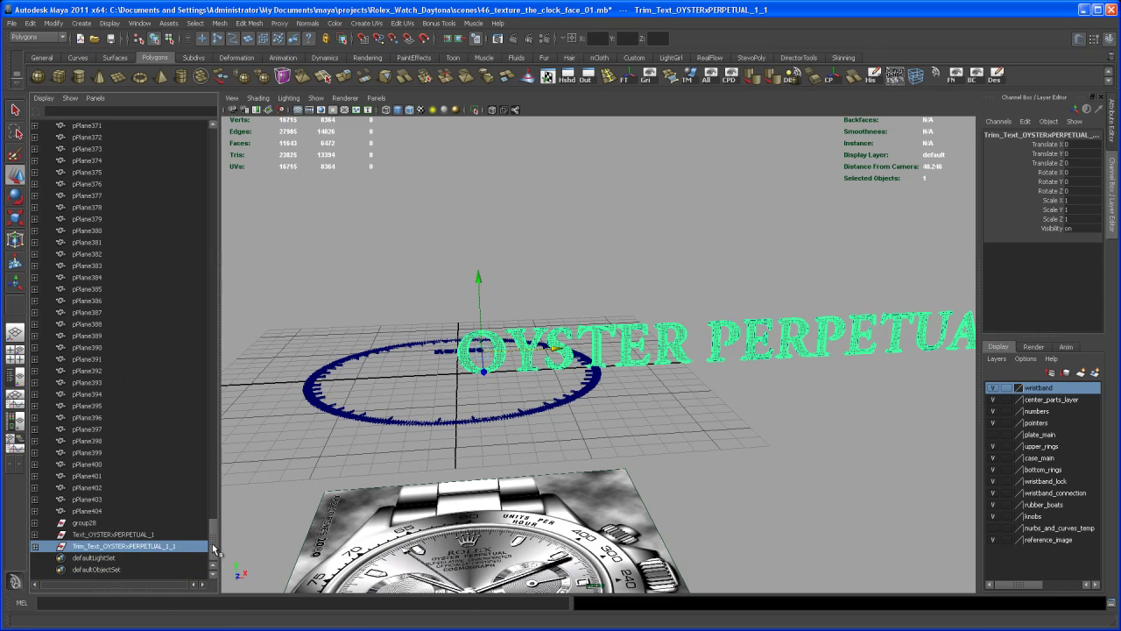
left_click(145, 534)
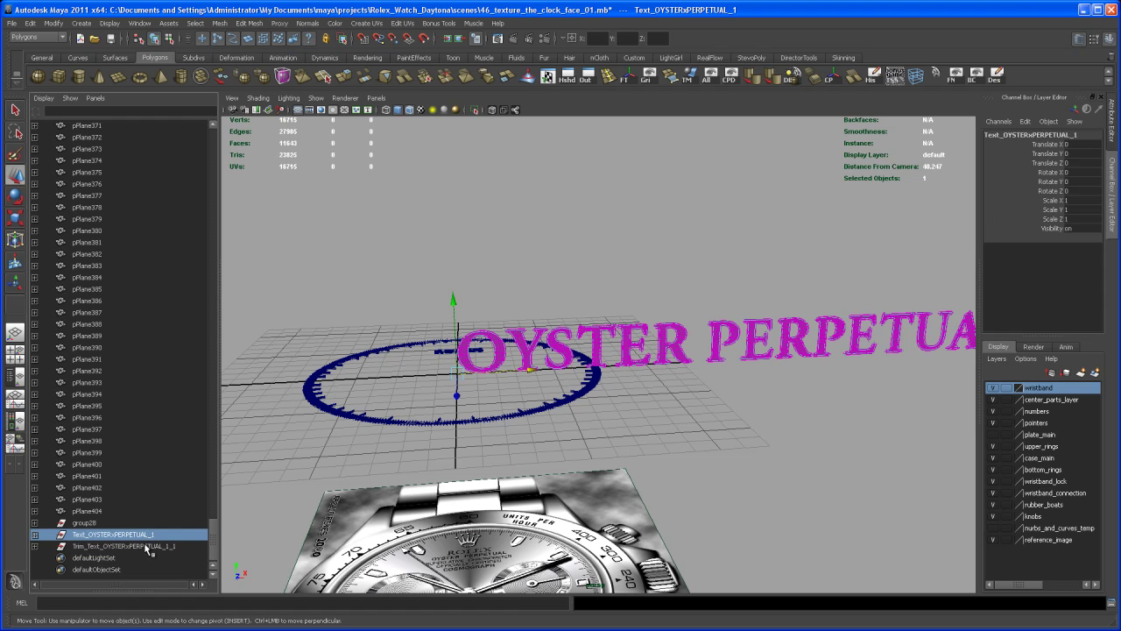
left_click(150, 546, "ctrl")
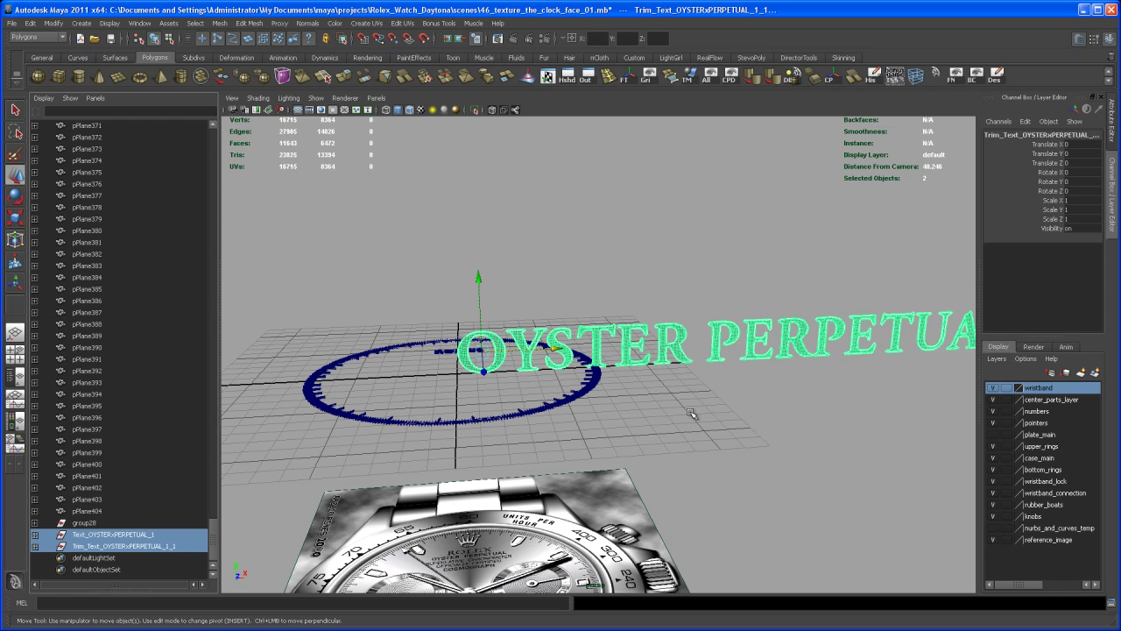
key("ctrl+g")
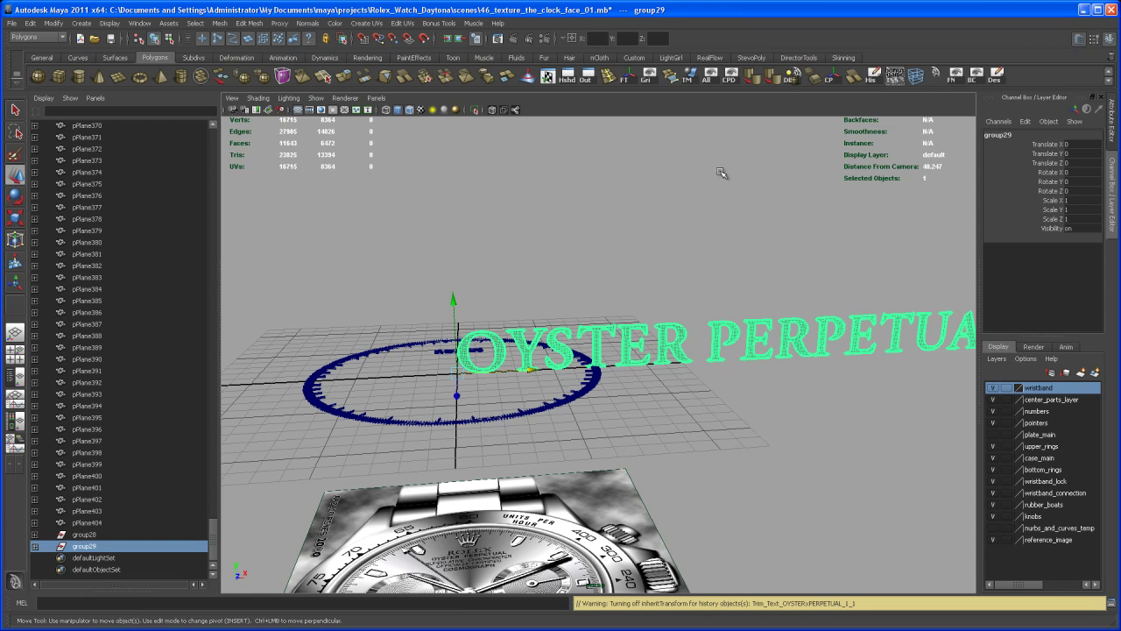
left_click(828, 79)
Lay the OYSTER PERPETUAL group flat by setting its X rotation to -90
left_click_drag(765, 350, 710, 366, "alt")
key("e")
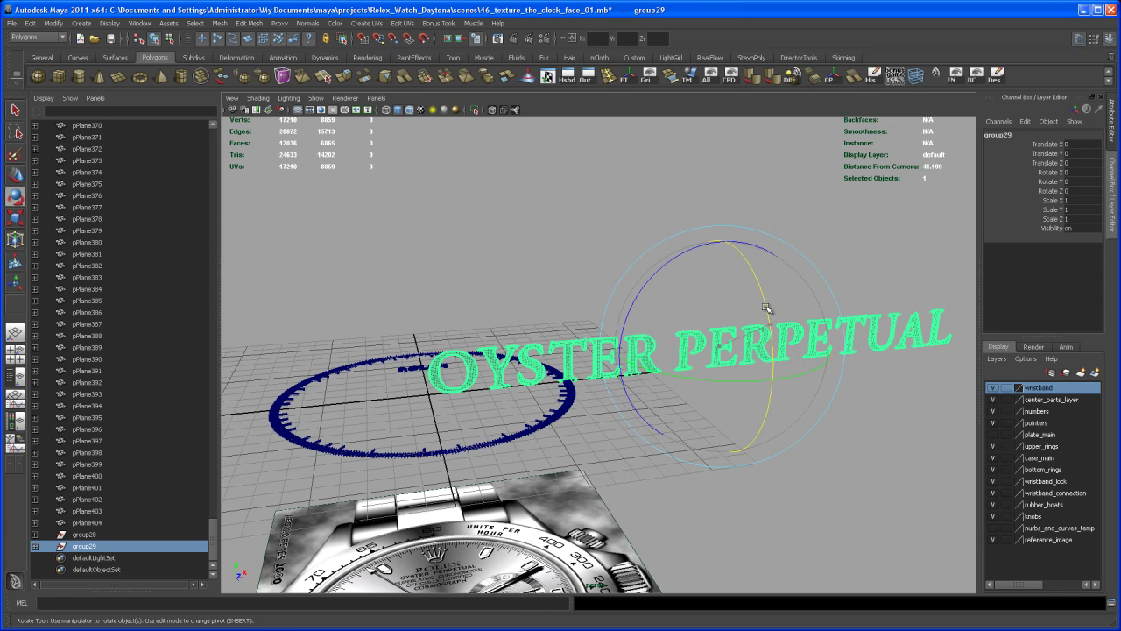
left_click_drag(764, 302, 757, 329)
left_click(1095, 172)
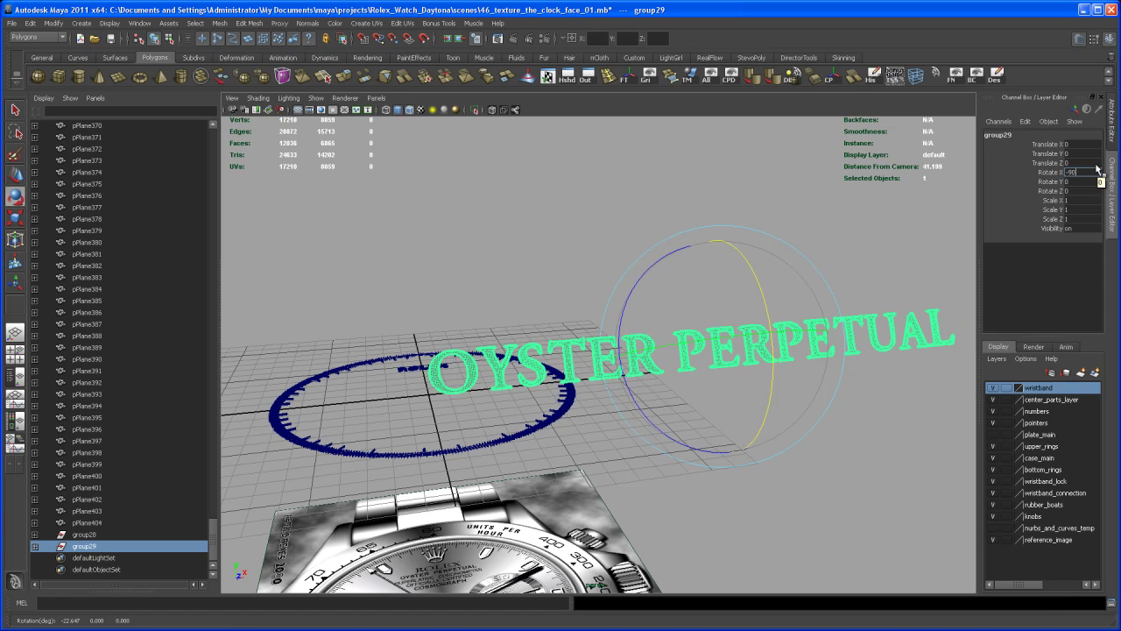
key("Return")
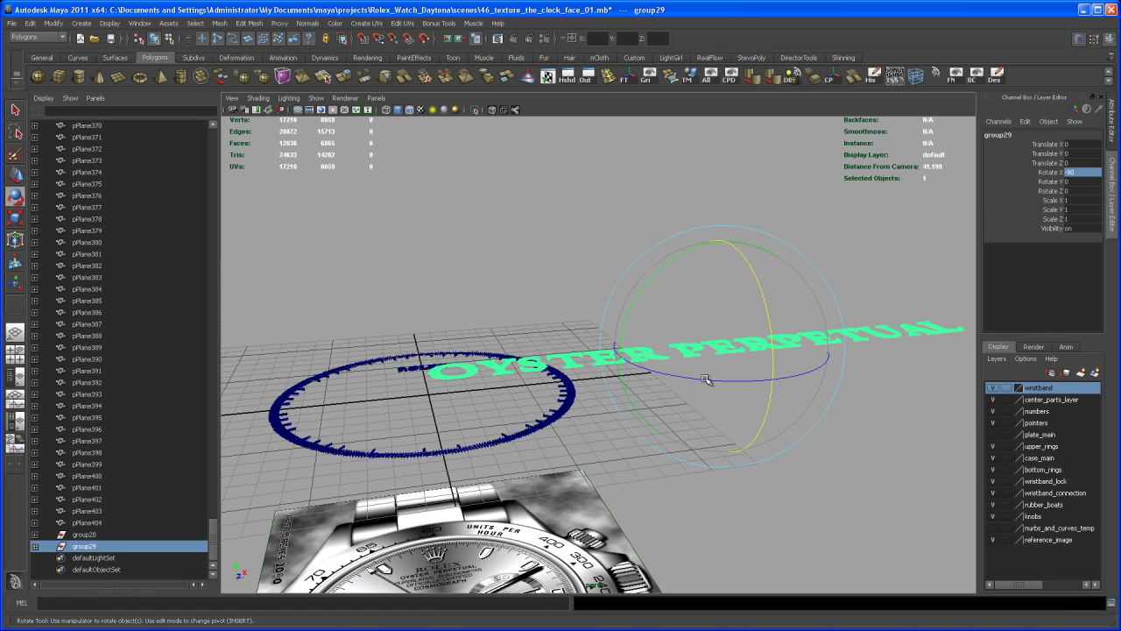
Scale the OYSTER PERPETUAL group down uniformly to about 0.221
key("r")
left_click_drag(719, 346, 493, 466)
left_click_drag(718, 347, 689, 384)
In the top view, move the OYSTER PERPETUAL group in X onto the dial's vertical centerline, at about -16.056
key("space")
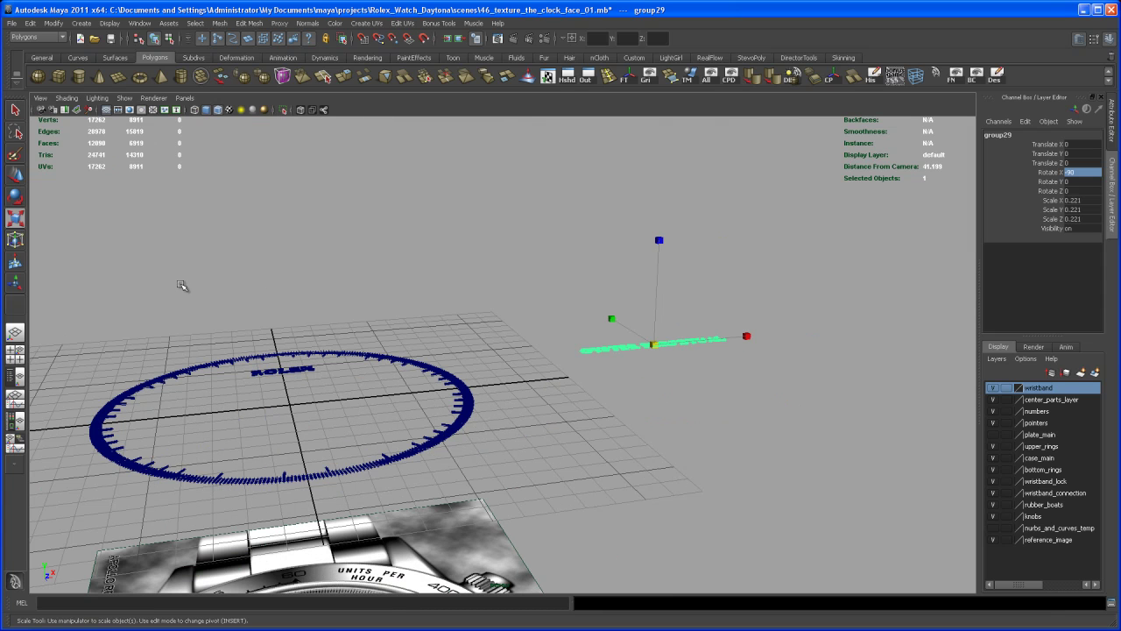
left_click(18, 355)
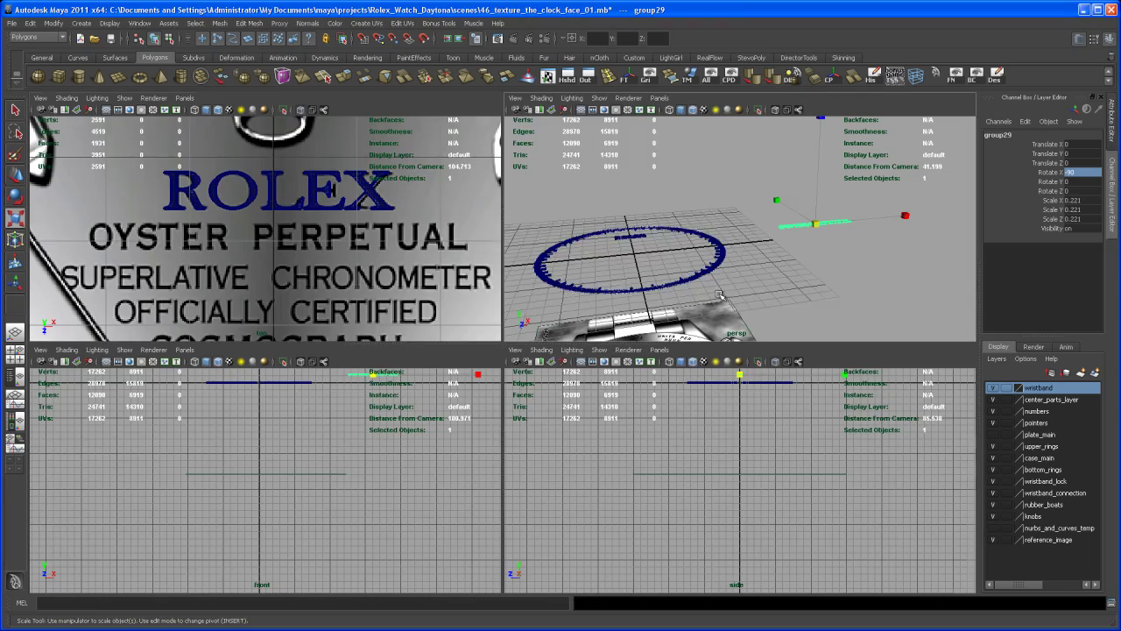
key("space")
key("space")
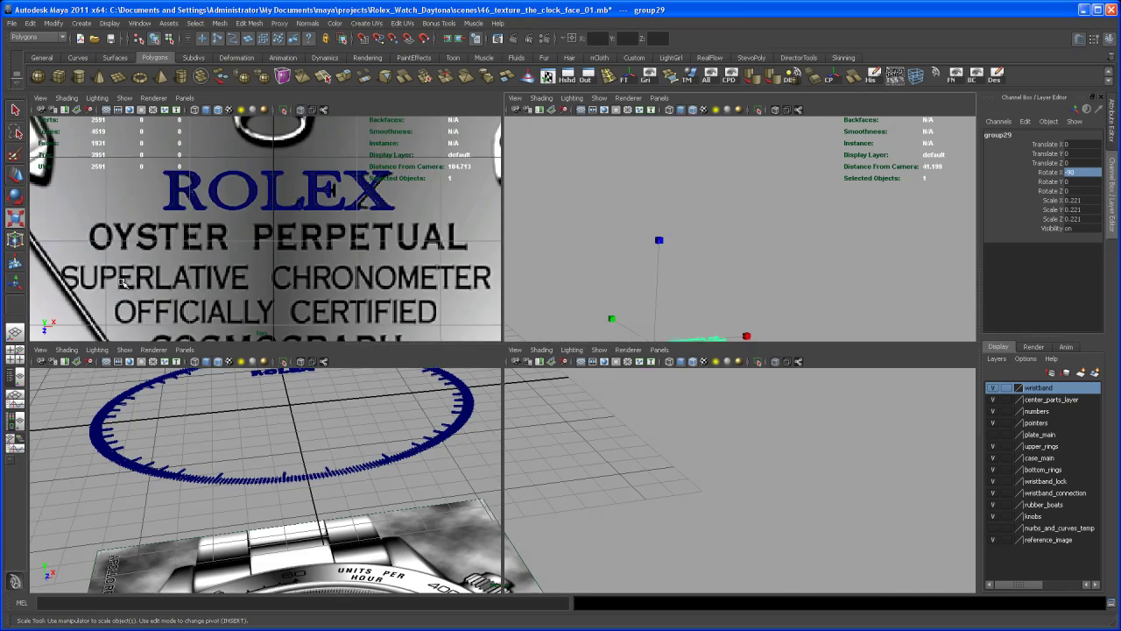
key("space")
middle_click_drag(562, 388, 604, 358, "alt")
right_click_drag(604, 358, 468, 340, "alt")
middle_click_drag(469, 340, 428, 307, "alt")
middle_click_drag(792, 431, 684, 384, "alt")
key("w")
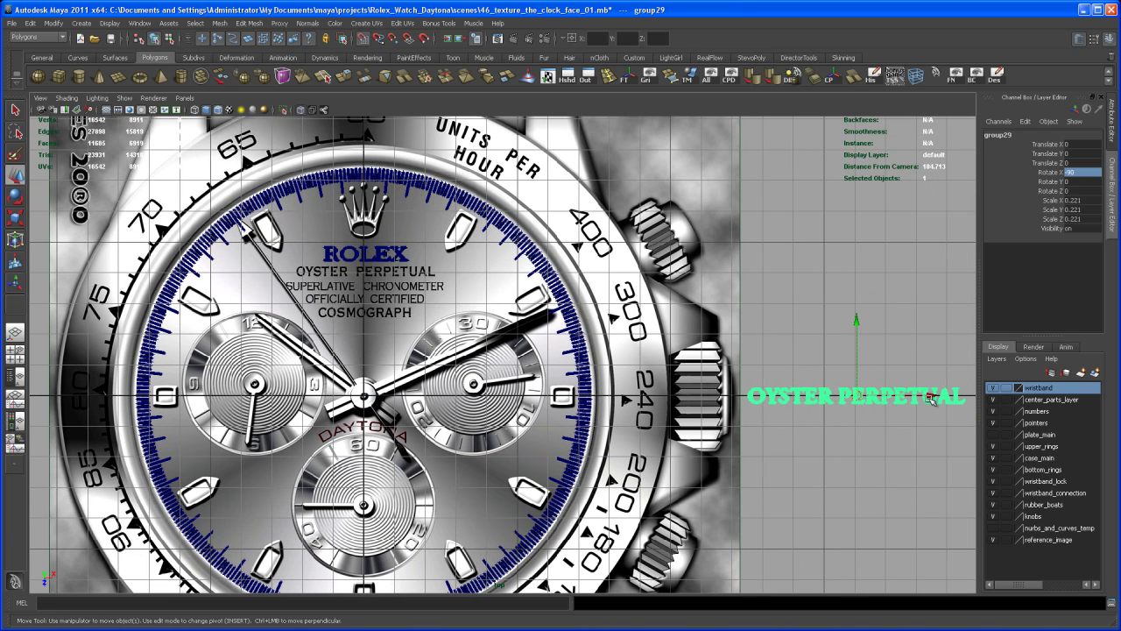
left_click_drag(931, 398, 373, 426)
Move the OYSTER PERPETUAL group in Z to about -4.061, over the matching printed line below ROLEX
middle_click_drag(373, 426, 513, 405, "alt")
right_click_drag(512, 405, 705, 543, "alt")
mouse_move(705, 543)
middle_mouse_down("alt")
mouse_move(700, 493)
mouse_move(711, 547)
middle_mouse_up("alt")
right_click_drag(711, 546, 832, 578, "alt")
middle_click_drag(623, 508, 611, 446, "alt")
right_click_drag(596, 438, 611, 445, "alt")
middle_click_drag(610, 446, 598, 554, "alt")
right_click_drag(598, 554, 595, 427, "alt")
mouse_move(595, 427)
middle_mouse_down("alt")
mouse_move(577, 468)
mouse_move(582, 439)
middle_mouse_up("alt")
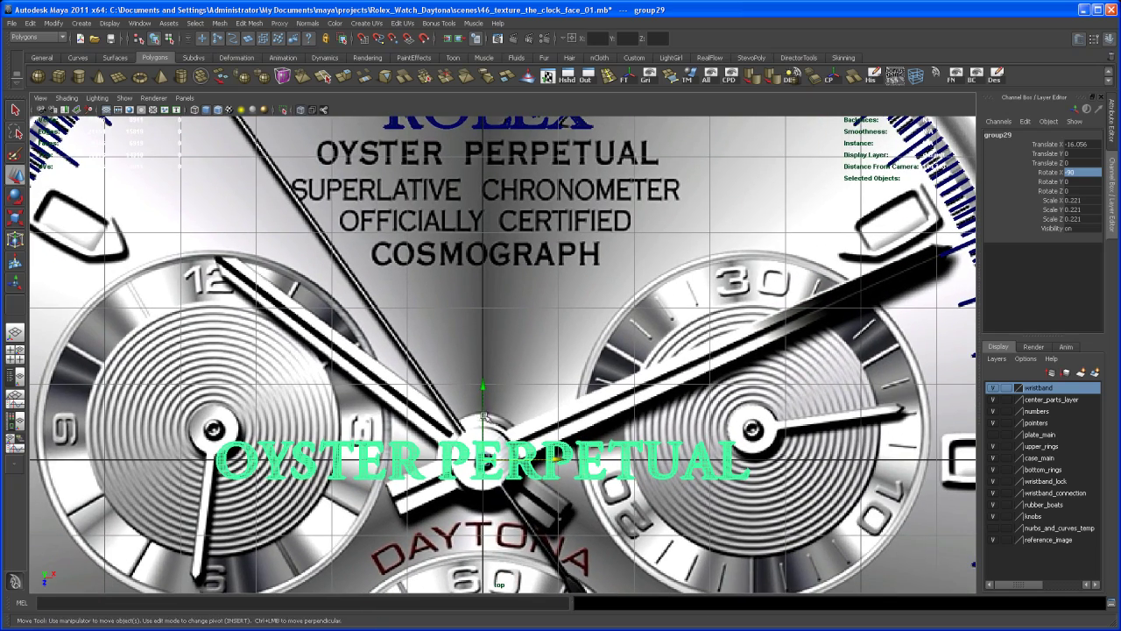
left_click_drag(483, 416, 480, 91)
Shrink the OYSTER PERPETUAL group uniformly to about 0.148 to approach the size of the printed line
middle_click_drag(480, 209, 485, 376, "alt")
right_click_drag(485, 375, 646, 457, "alt")
middle_click_drag(646, 456, 658, 483, "alt")
right_click_drag(657, 482, 744, 552, "alt")
middle_click_drag(683, 453, 654, 500, "alt")
right_click_drag(654, 501, 667, 508, "alt")
middle_click_drag(667, 508, 671, 482, "alt")
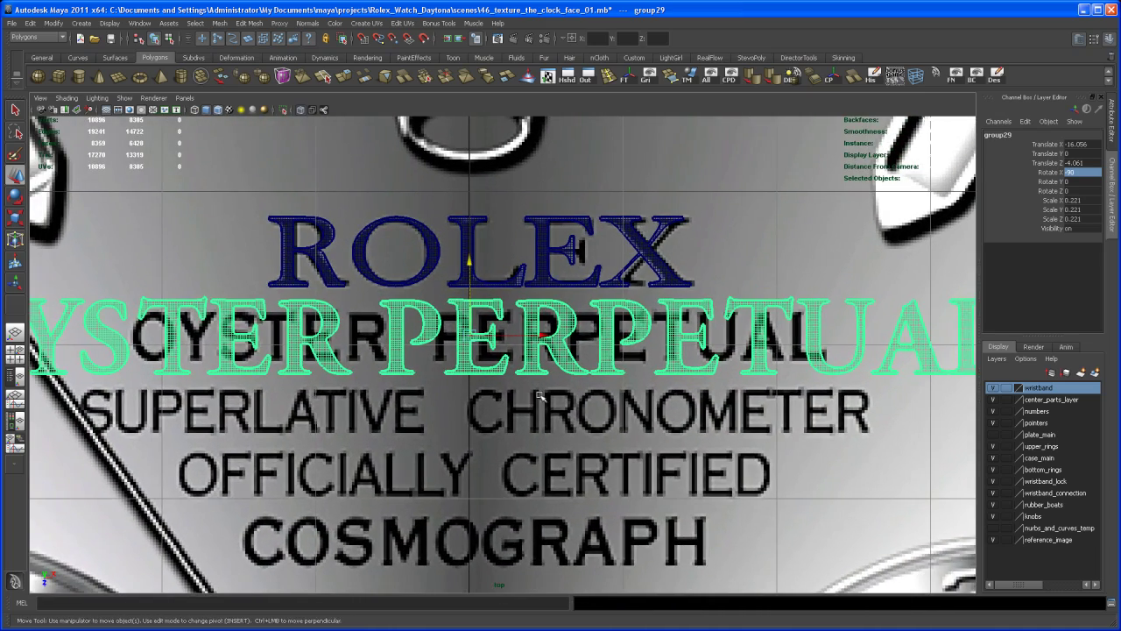
key("r")
left_click_drag(469, 335, 331, 496)
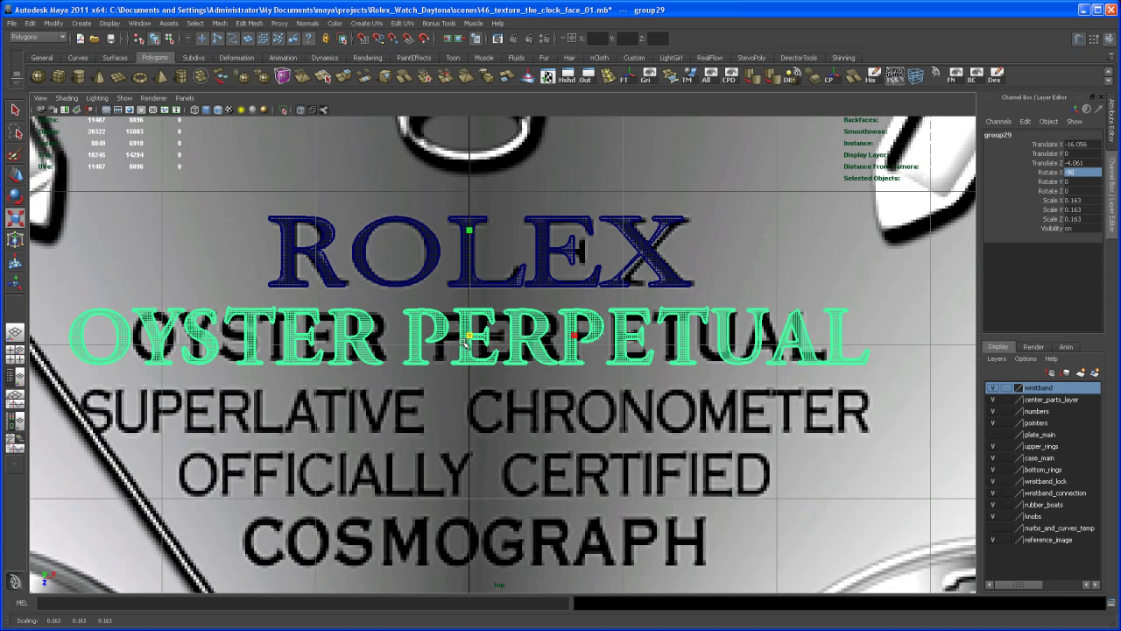
left_click_drag(447, 355, 445, 357)
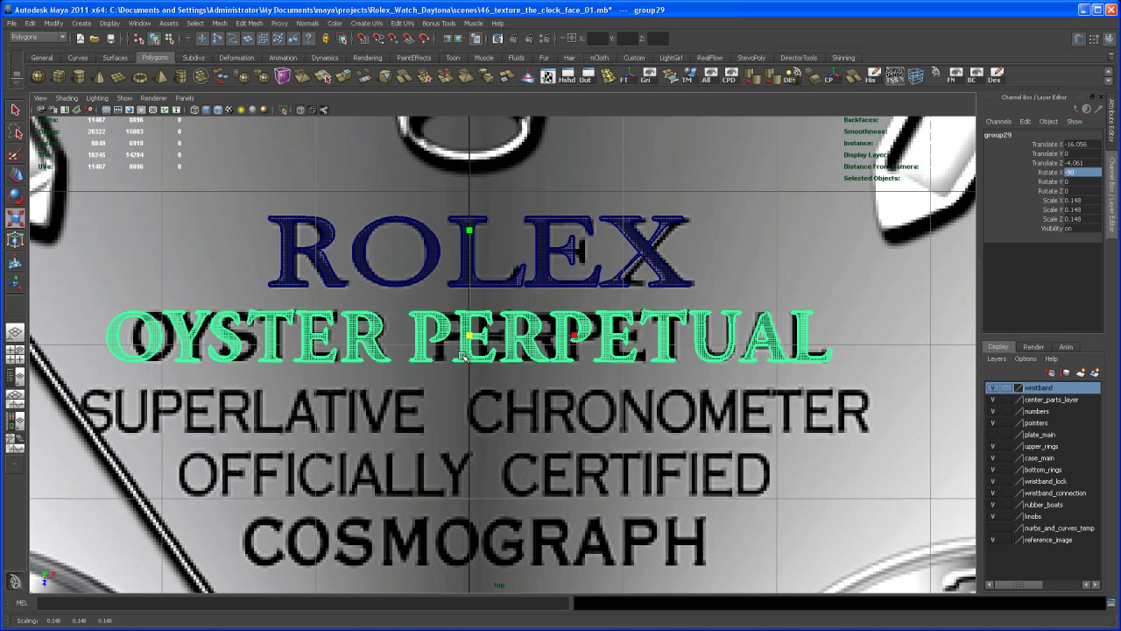
Nudge the OYSTER PERPETUAL group in X to about -15.992 to center it over the print, and deselect it
key("w")
left_click_drag(544, 337, 546, 335)
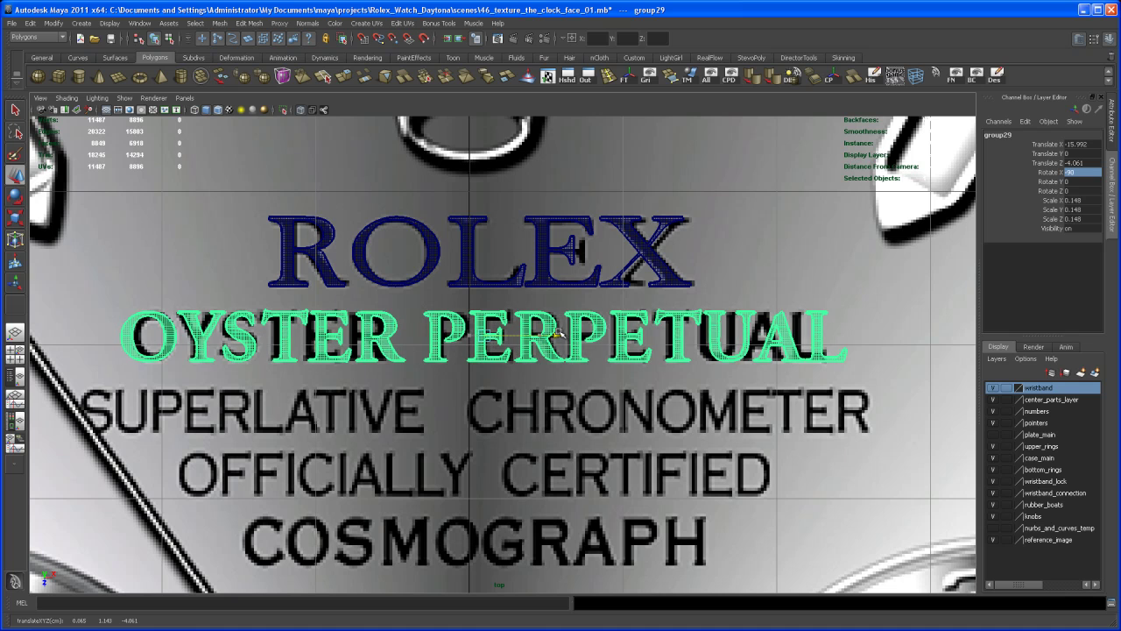
left_click_drag(558, 335, 555, 334)
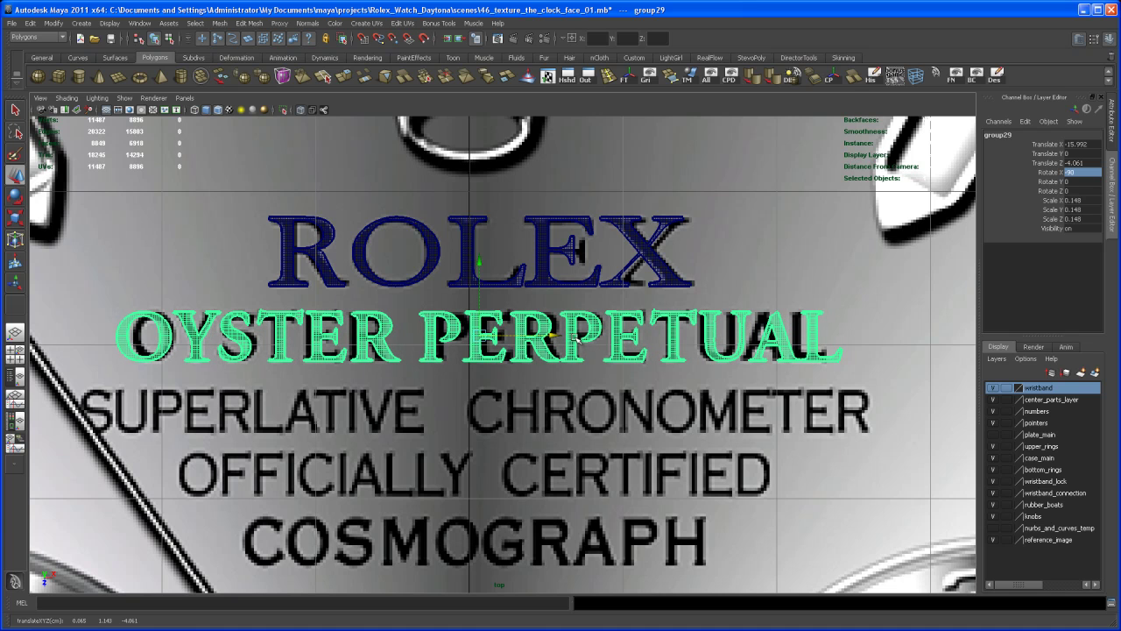
right_click_drag(517, 373, 736, 429, "alt")
middle_click_drag(608, 397, 581, 409, "alt")
right_click_drag(581, 409, 613, 412, "alt")
middle_click_drag(613, 412, 639, 400, "alt")
scroll(604, 427, "down", 5)
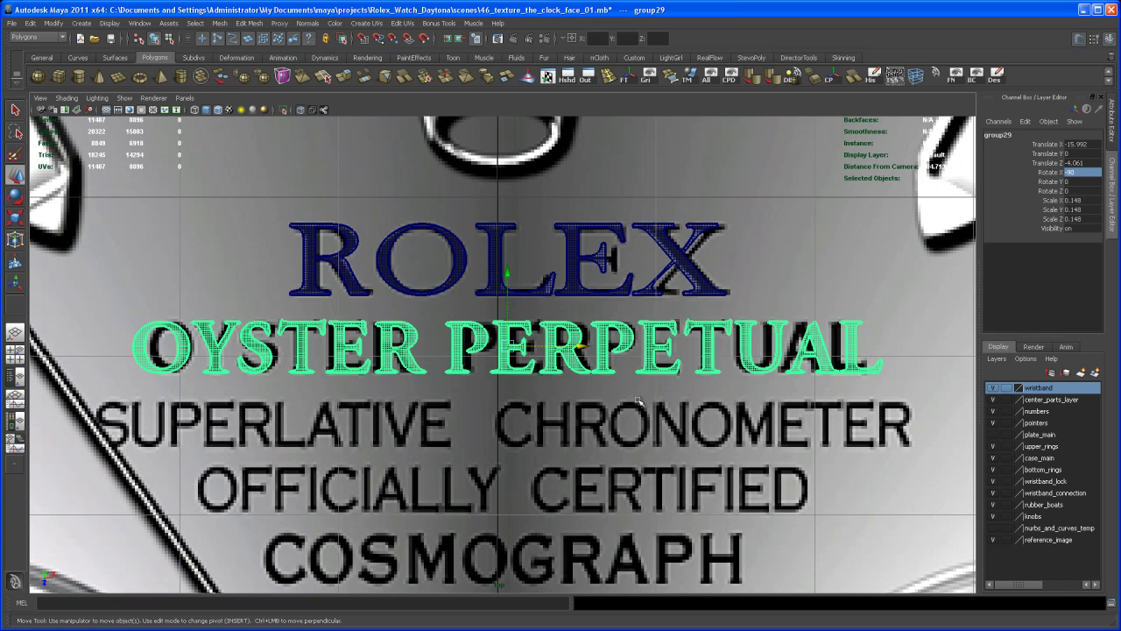
left_click(637, 415)
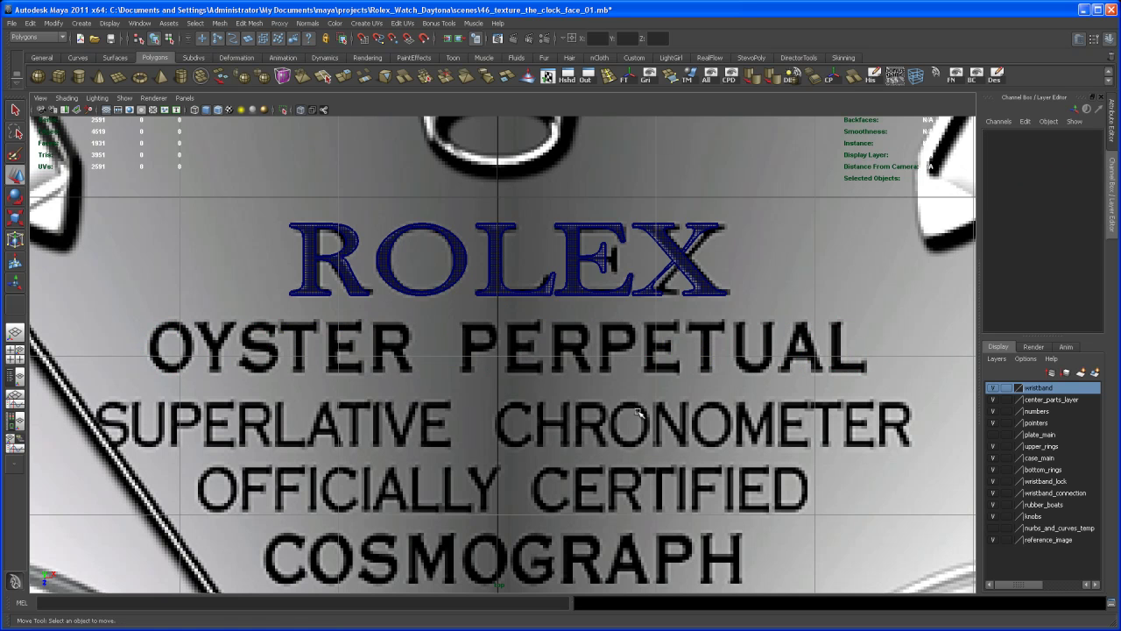
Examine how the ROLEX and OYSTER PERPETUAL lettering fits the dial print and the remaining lines
mouse_move(669, 373)
right_mouse_down("alt")
mouse_move(646, 377)
mouse_move(655, 369)
right_mouse_up("alt")
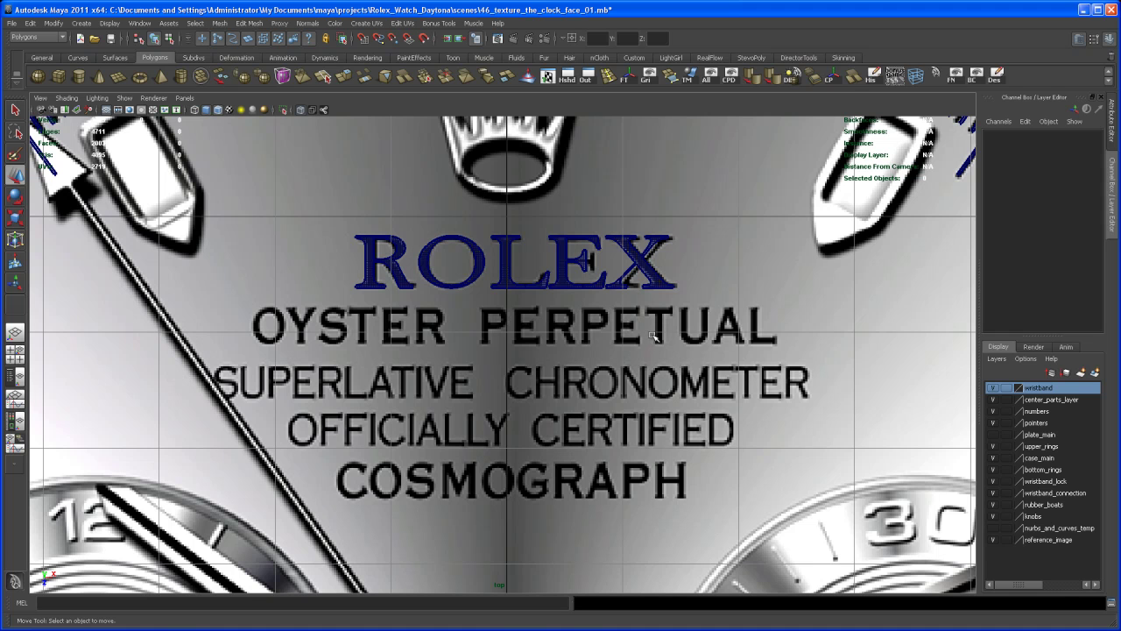
scroll(652, 336, "down", 3)
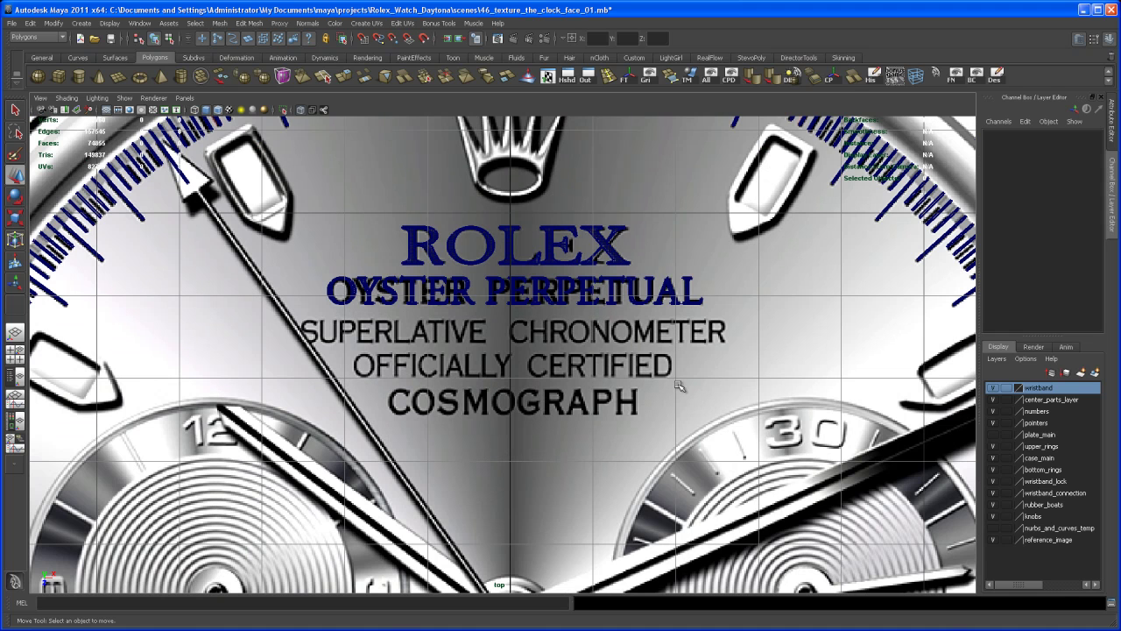
scroll(584, 377, "up", 1)
middle_click_drag(552, 379, 597, 391, "alt")
scroll(598, 392, "up", 1)
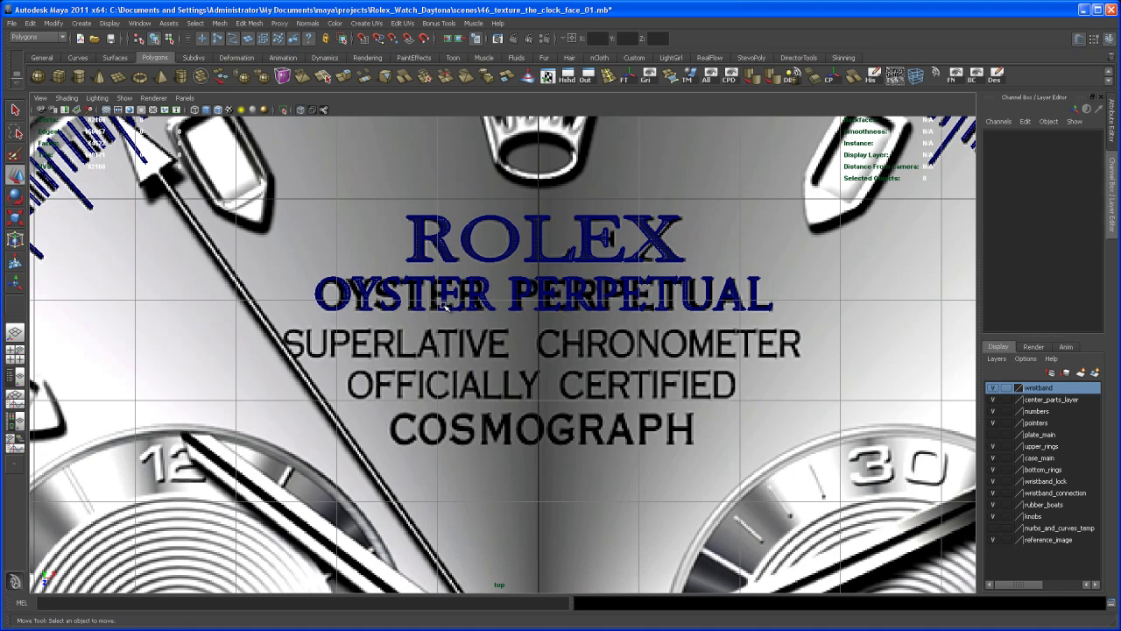
scroll(538, 344, "up", 4)
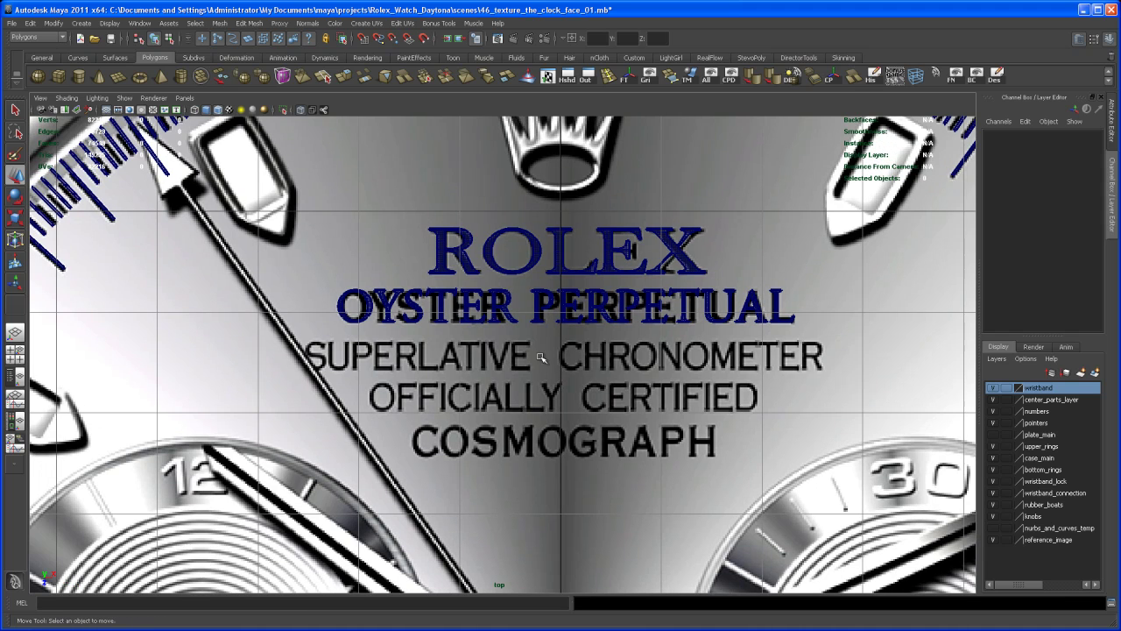
scroll(526, 342, "up", 1)
scroll(536, 355, "down", 3)
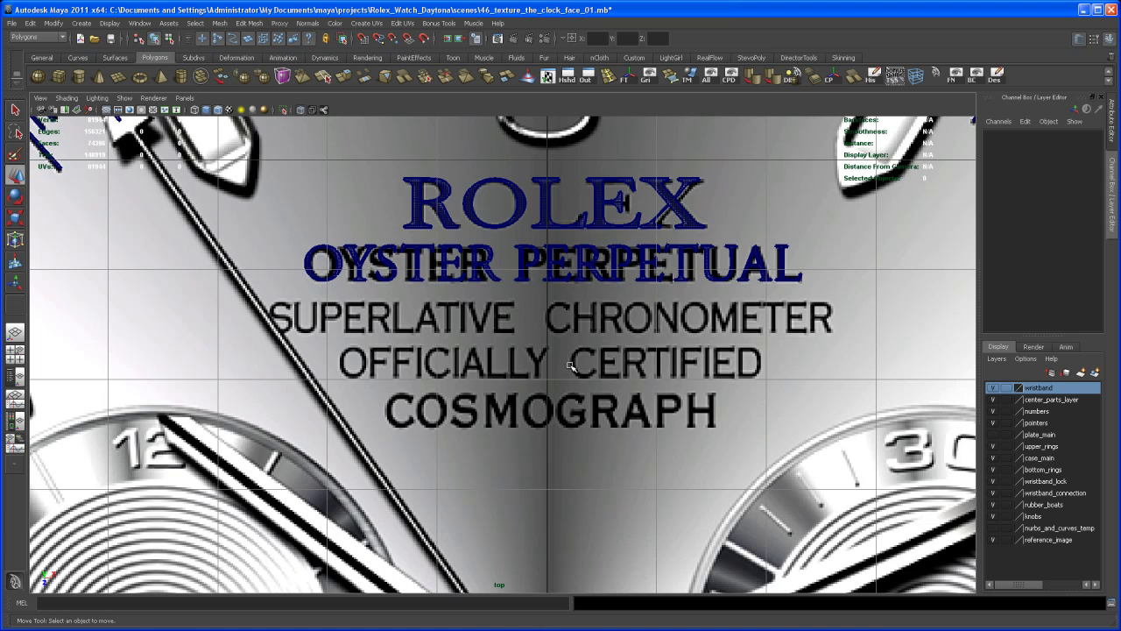
scroll(565, 372, "down", 3)
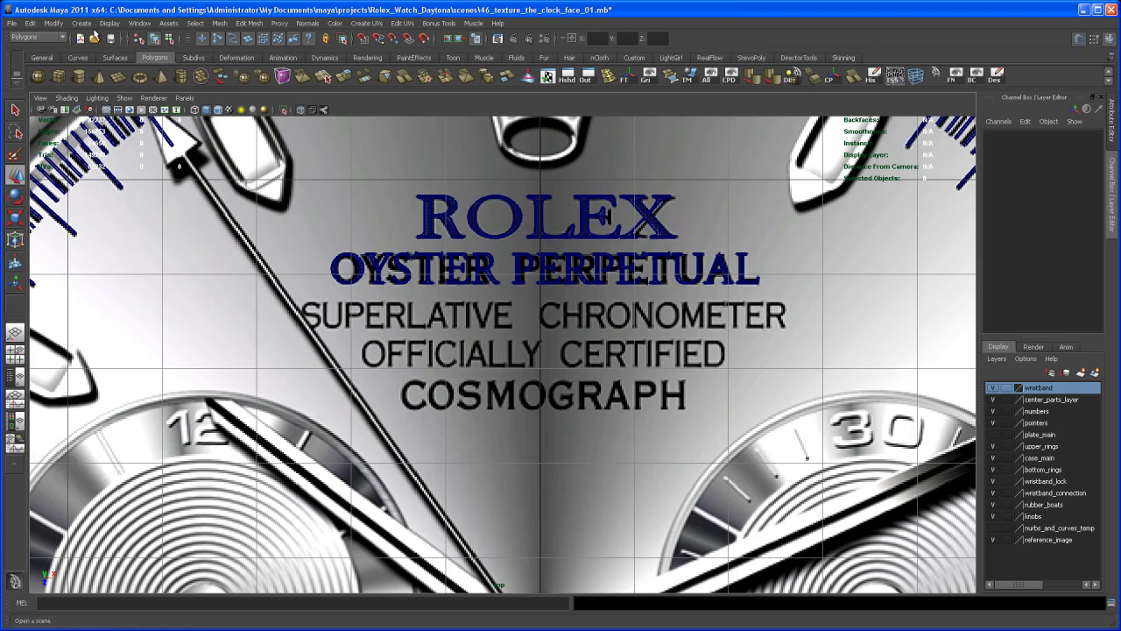
Create the polygon text "COSMOGRAPH" in Adobe Garamond Pro and close the text options
left_click(86, 23)
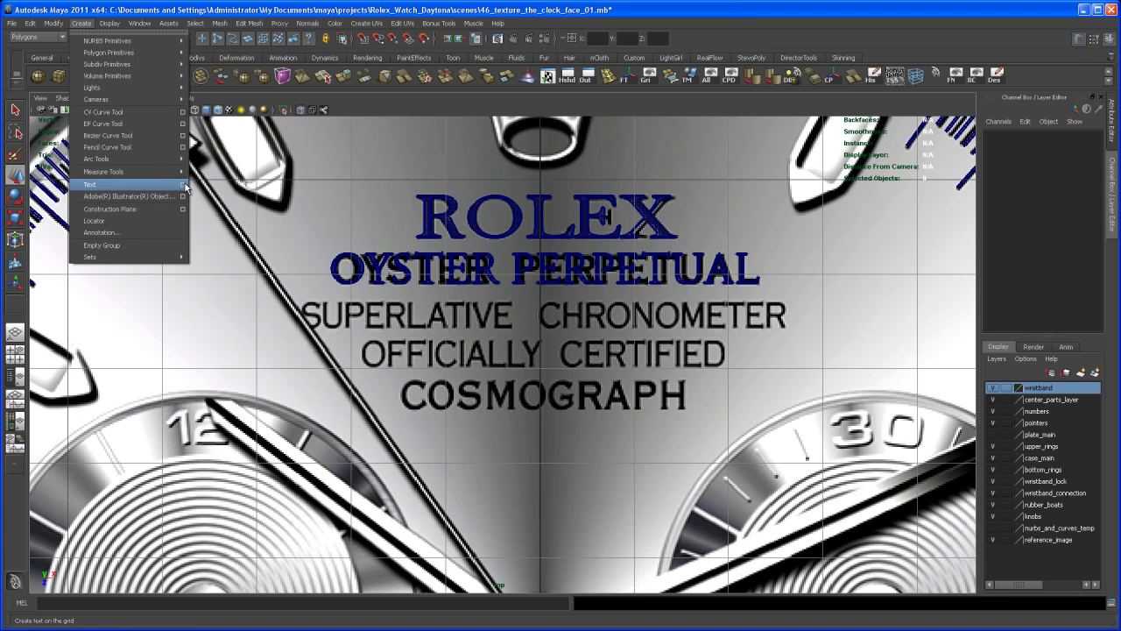
left_click(183, 184)
left_click_drag(928, 93, 881, 96)
type("COSMOGRAPH")
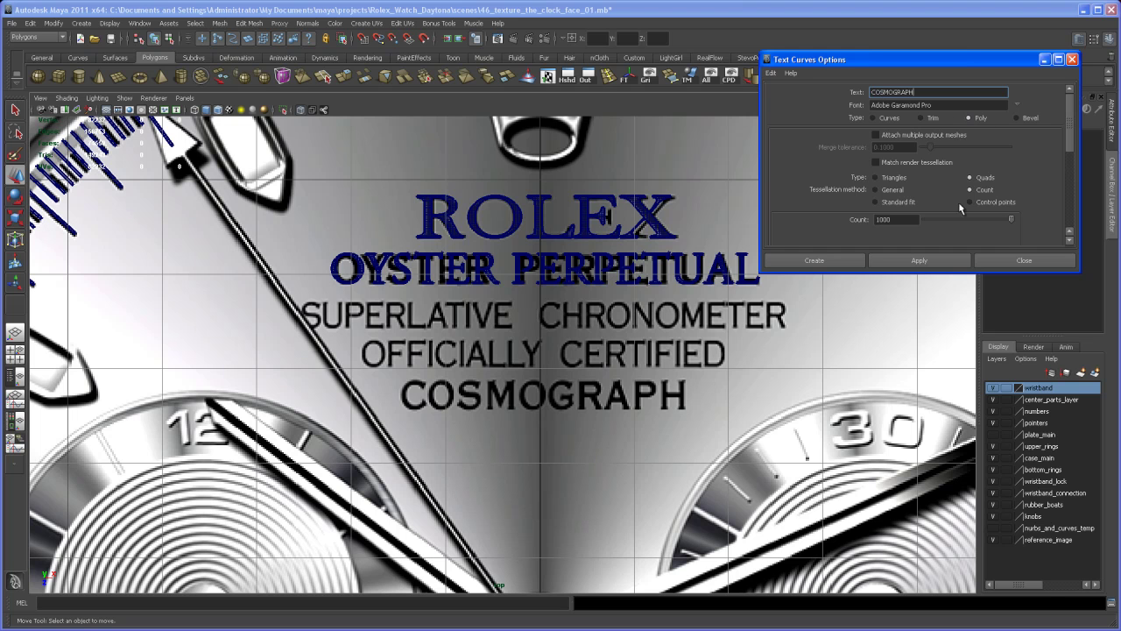
left_click(919, 261)
left_click(1025, 260)
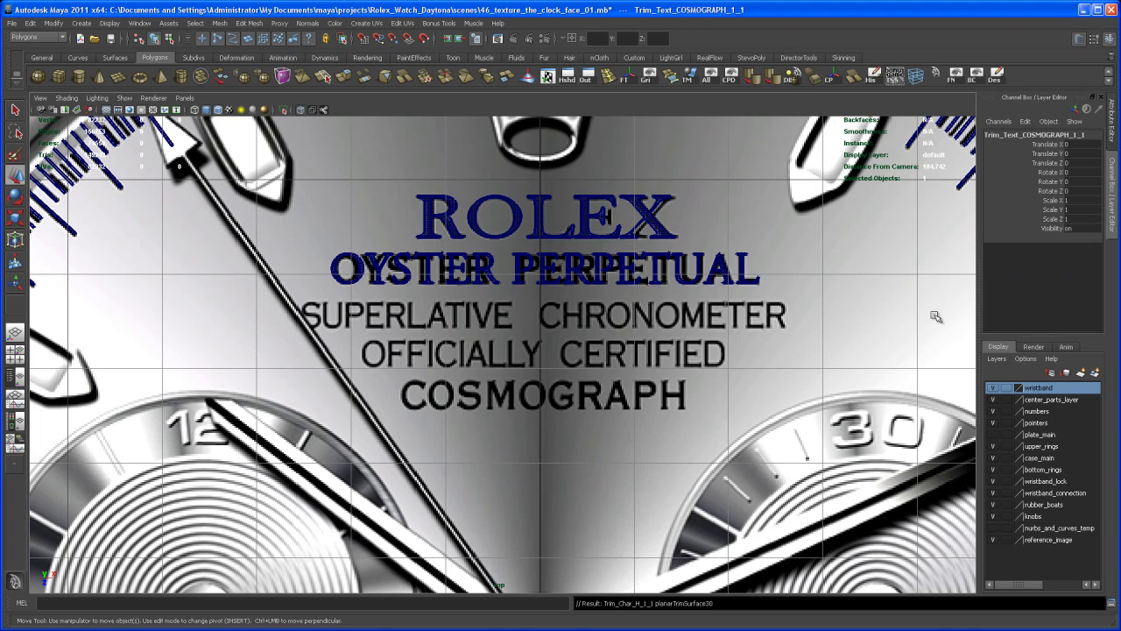
Group the COSMOGRAPH text curves with their trim text meshes and center the group's pivot
key("space")
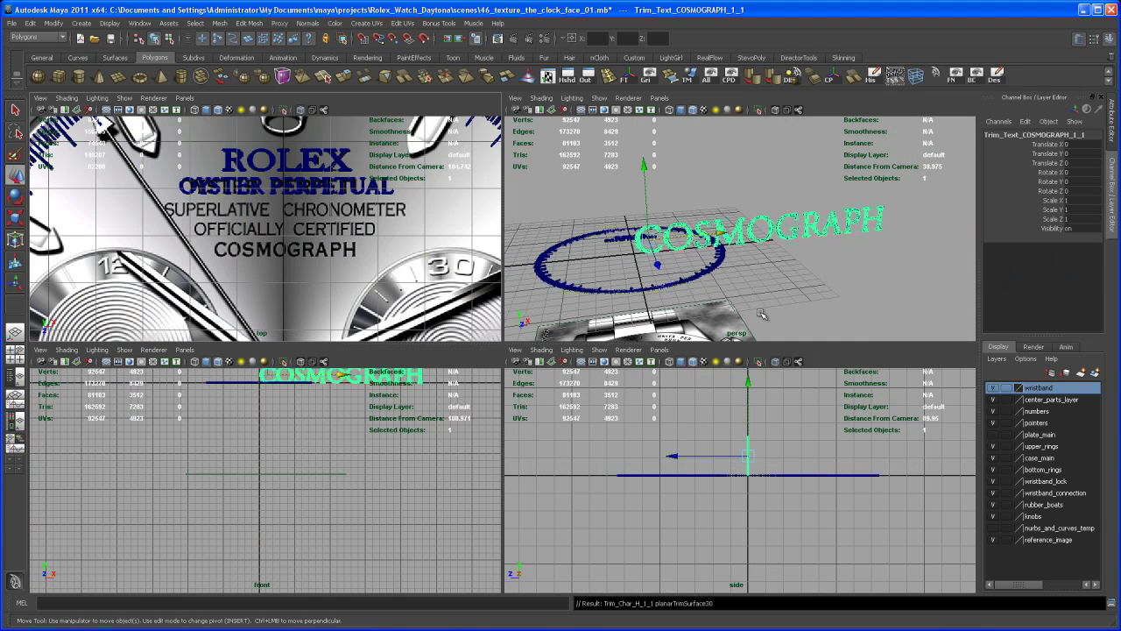
key("space")
left_click_drag(667, 423, 563, 401, "alt")
left_click(17, 380)
left_click(136, 558)
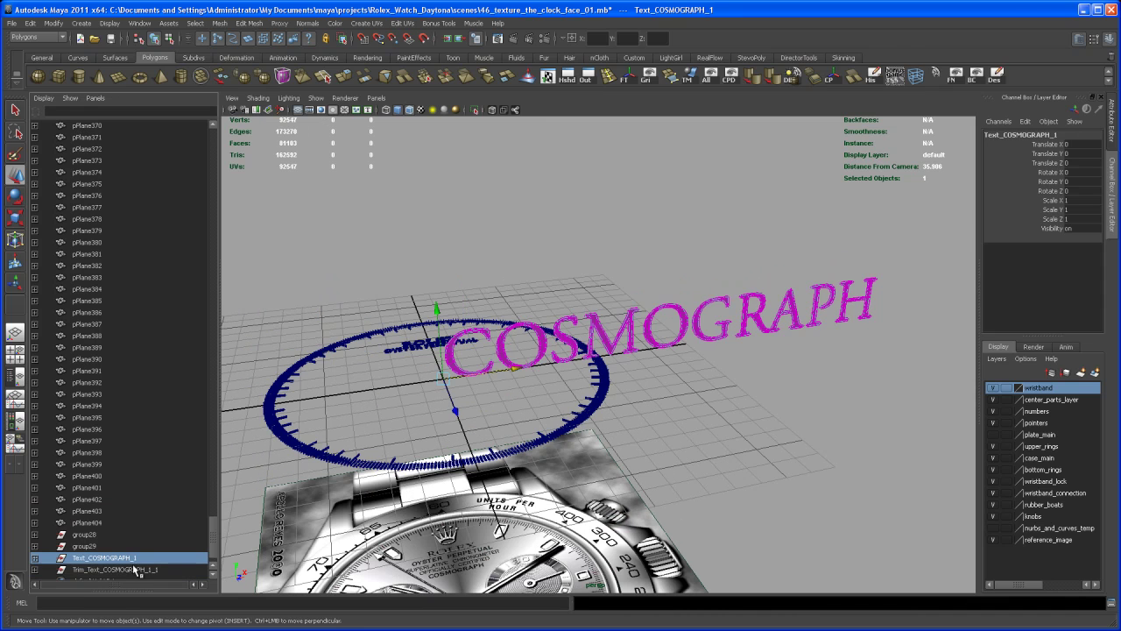
left_click(139, 568, "ctrl")
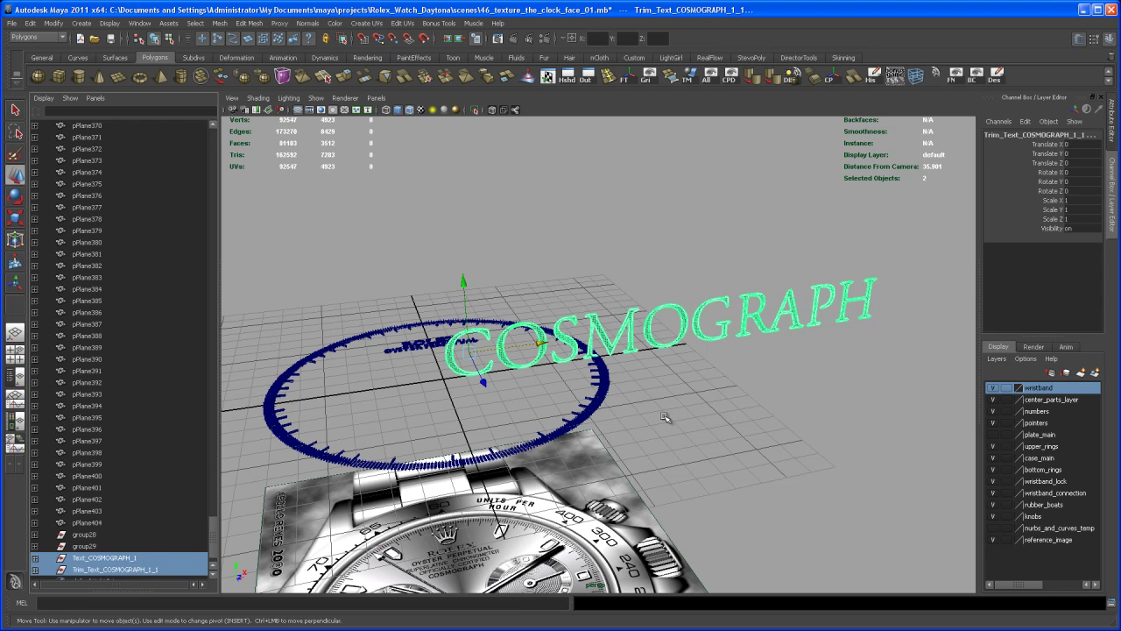
key("ctrl+g")
left_click(833, 80)
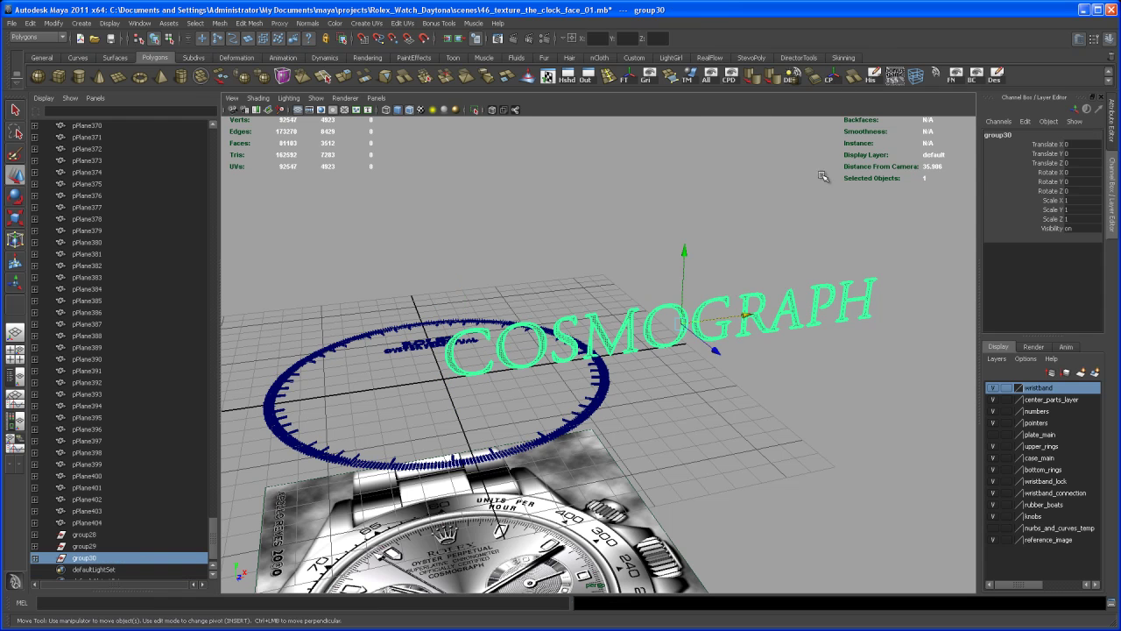
Lay the COSMOGRAPH text group flat by setting its X rotation to -90
key("e")
left_click_drag(734, 325, 881, 257)
left_click(1095, 171)
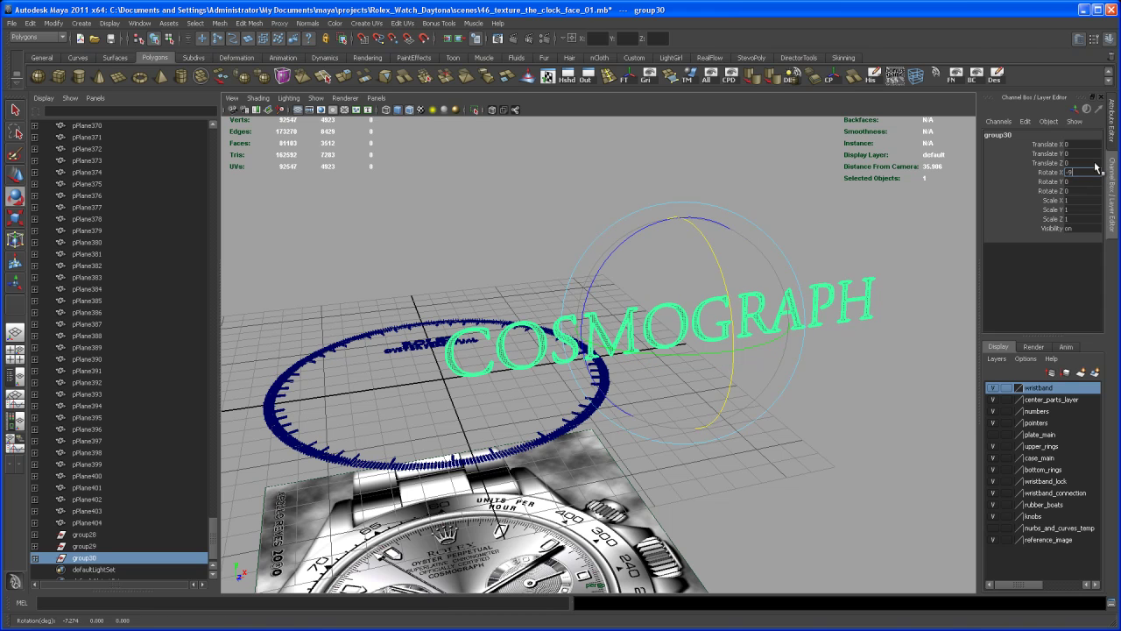
type("-90")
key("Return")
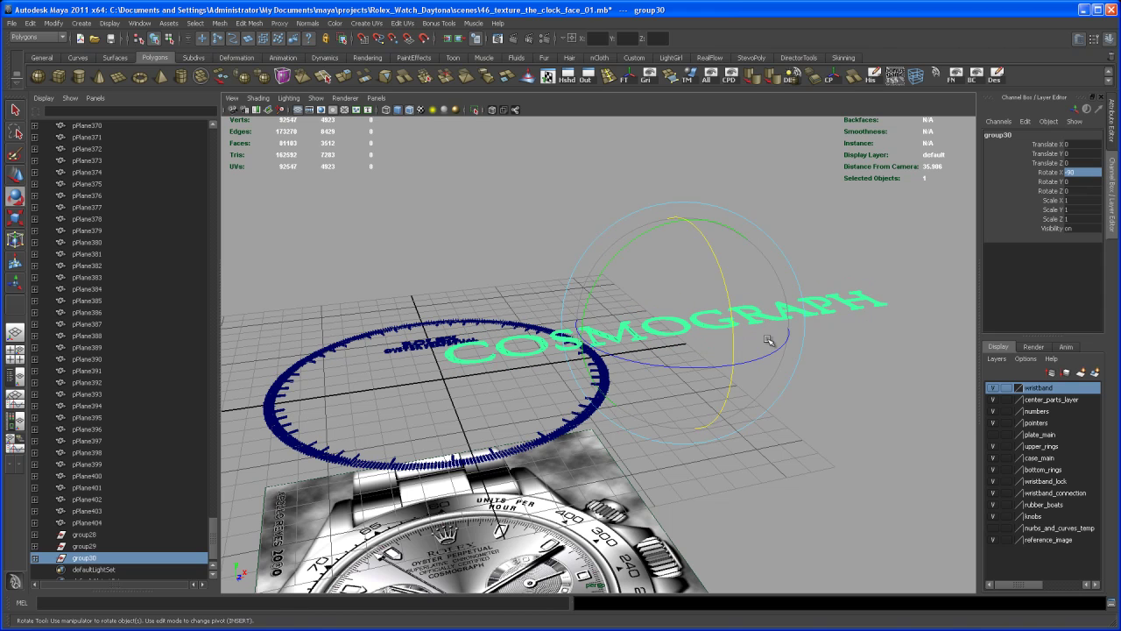
Move the COSMOGRAPH group down to the dial plane at Y -1.100 and across to X about -11.803
key("w")
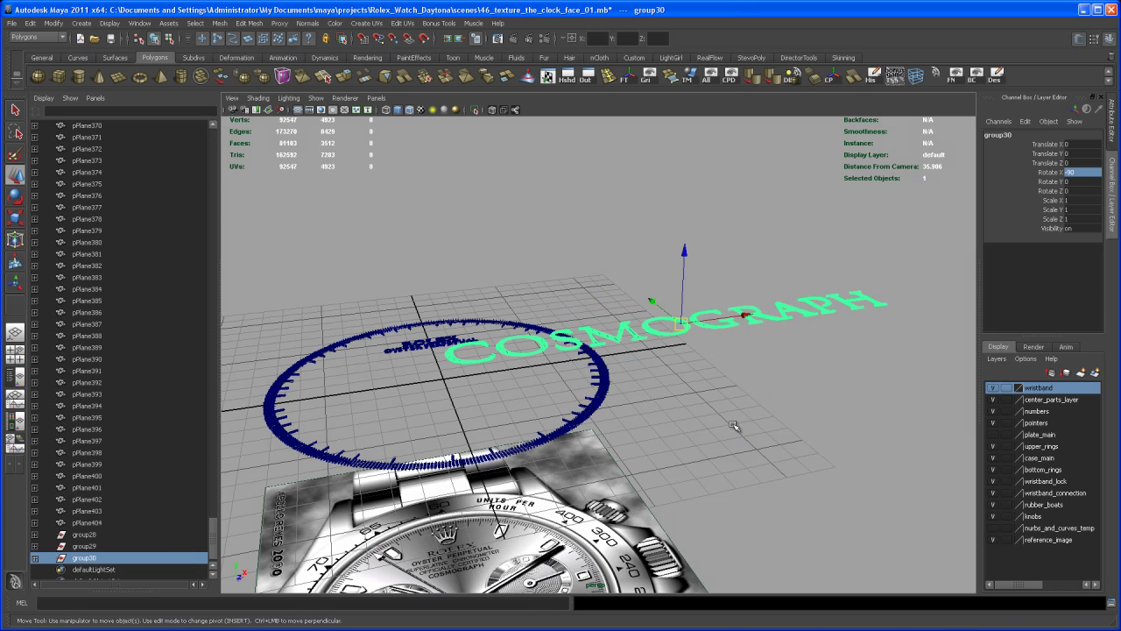
key("space")
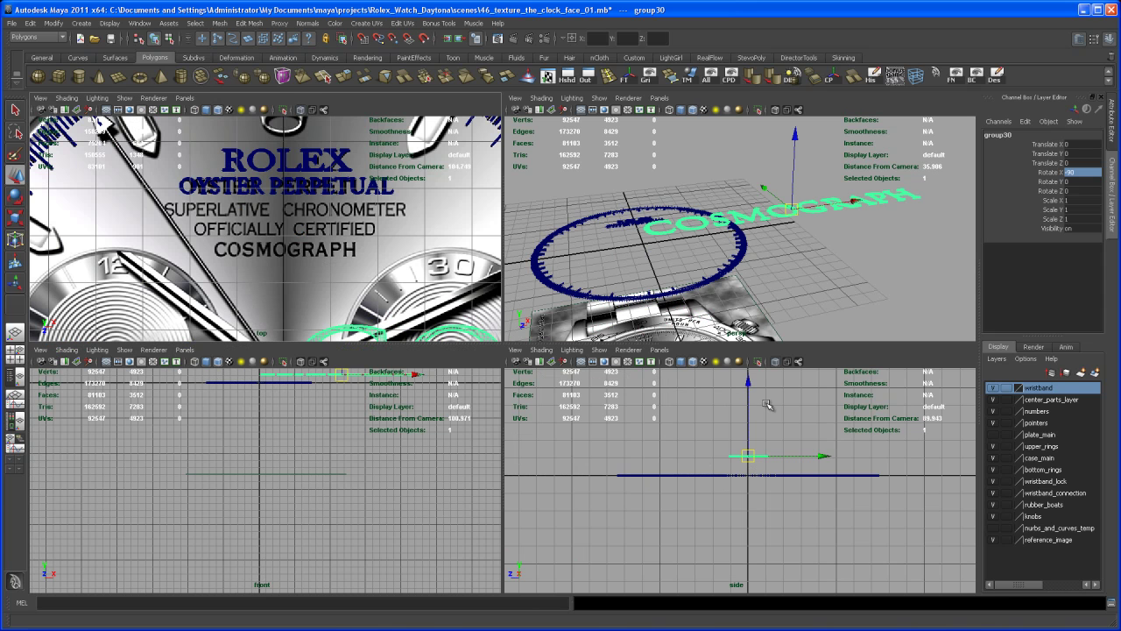
right_click_drag(752, 424, 786, 464, "alt")
middle_click_drag(787, 481, 775, 500, "alt")
key("x")
left_click_drag(739, 393, 749, 487)
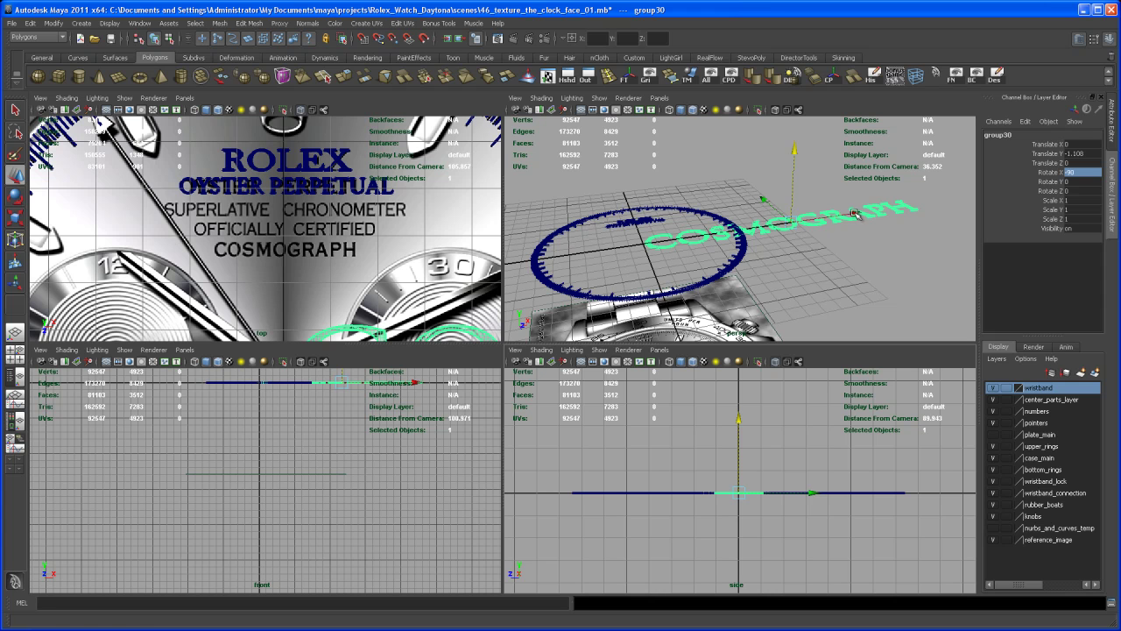
left_click_drag(854, 213, 713, 257)
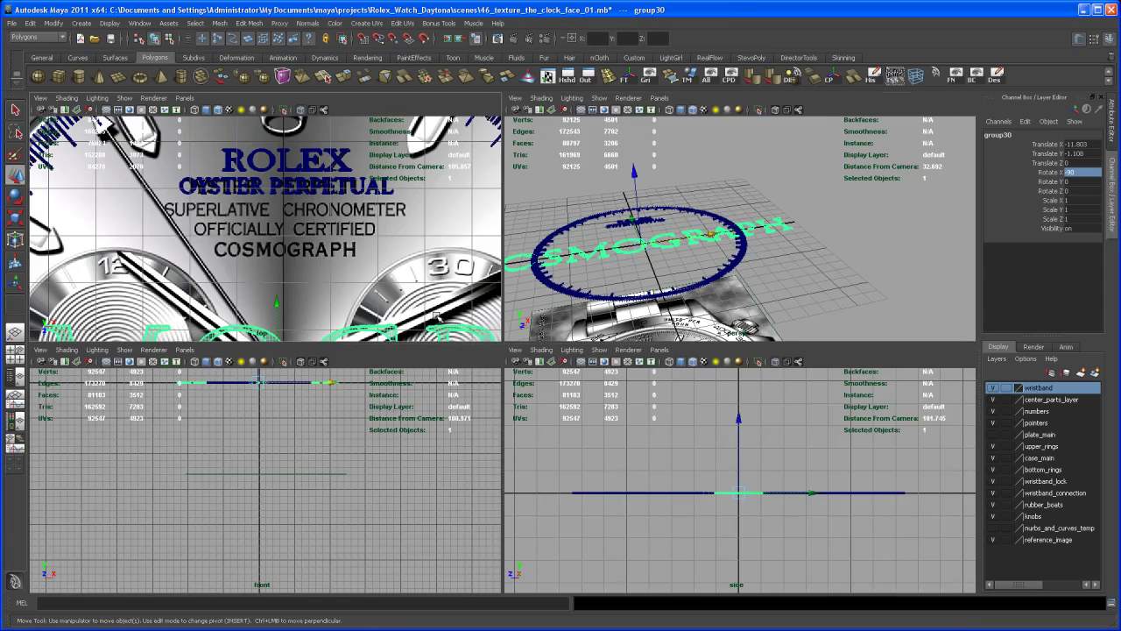
Scale the COSMOGRAPH group uniformly to about 0.193 and move it toward its printed line, to Z about -2.427
key("space")
scroll(562, 297, "up", 6)
key("r")
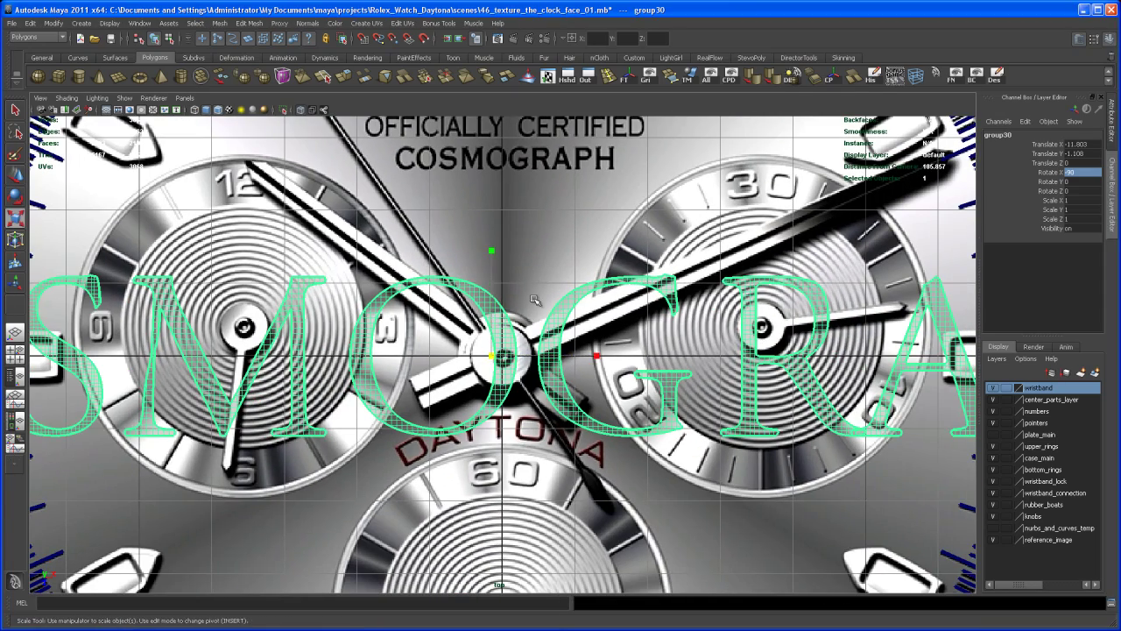
left_click_drag(493, 366, 401, 451)
left_click_drag(493, 357, 412, 438)
left_click_drag(462, 388, 443, 426)
left_click_drag(493, 356, 438, 373)
key("w")
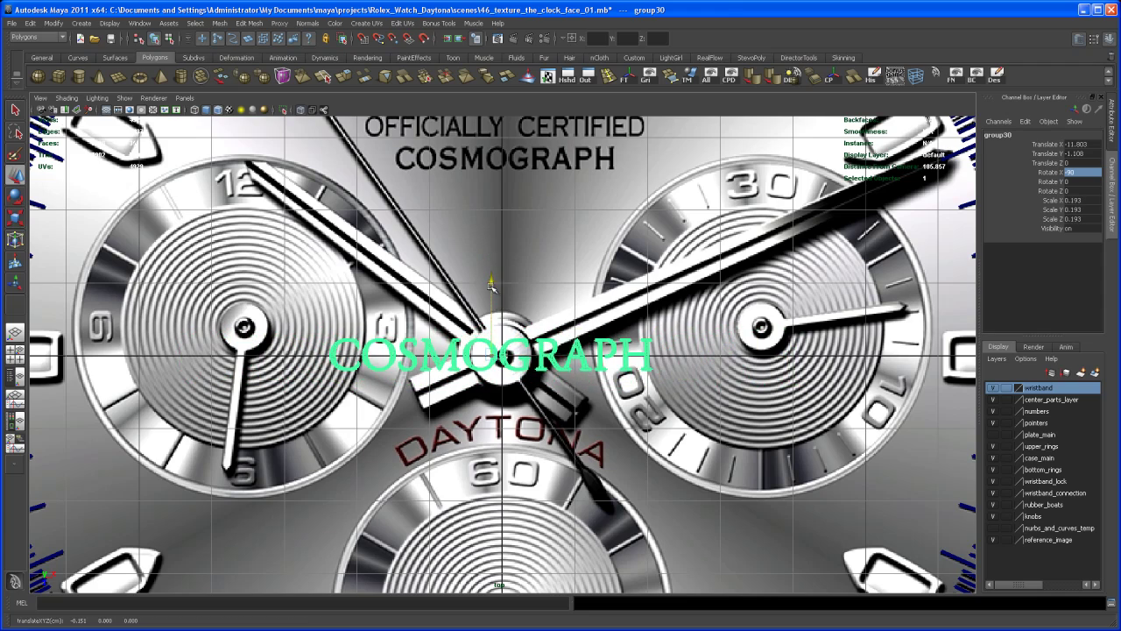
left_click_drag(495, 187, 495, 103)
Scale the COSMOGRAPH group uniformly down to about 0.146 to match the printed letter height
middle_click_drag(496, 217, 493, 359, "alt")
right_click_drag(493, 358, 650, 489, "alt")
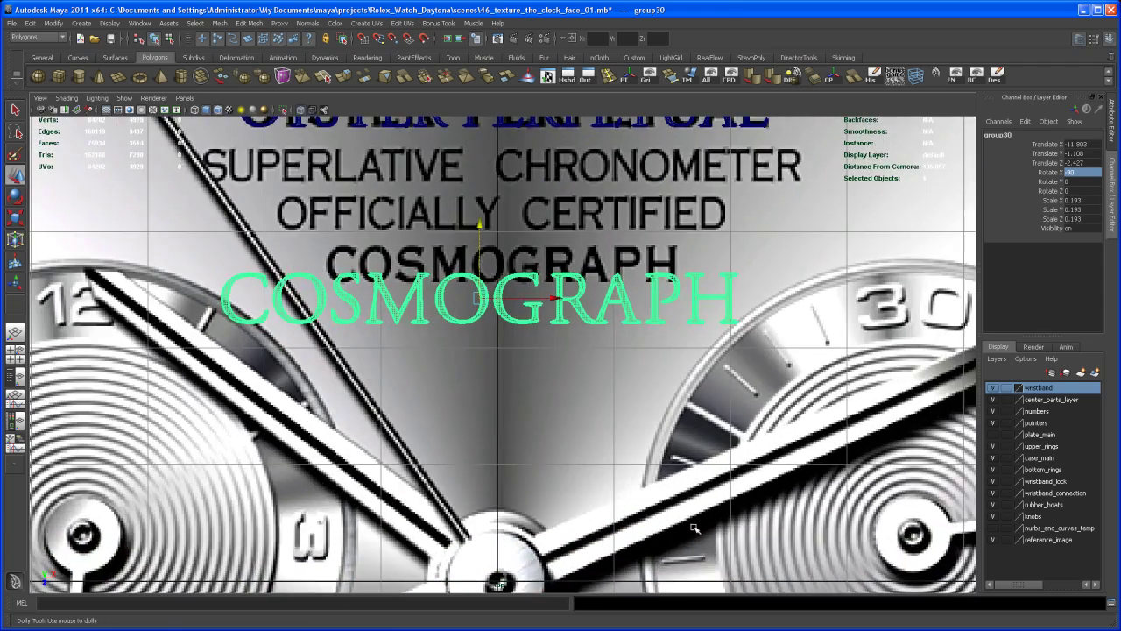
middle_click_drag(650, 489, 664, 530, "alt")
right_click_drag(664, 530, 701, 539, "alt")
middle_click_drag(625, 495, 584, 500, "alt")
right_click_drag(583, 500, 645, 528, "alt")
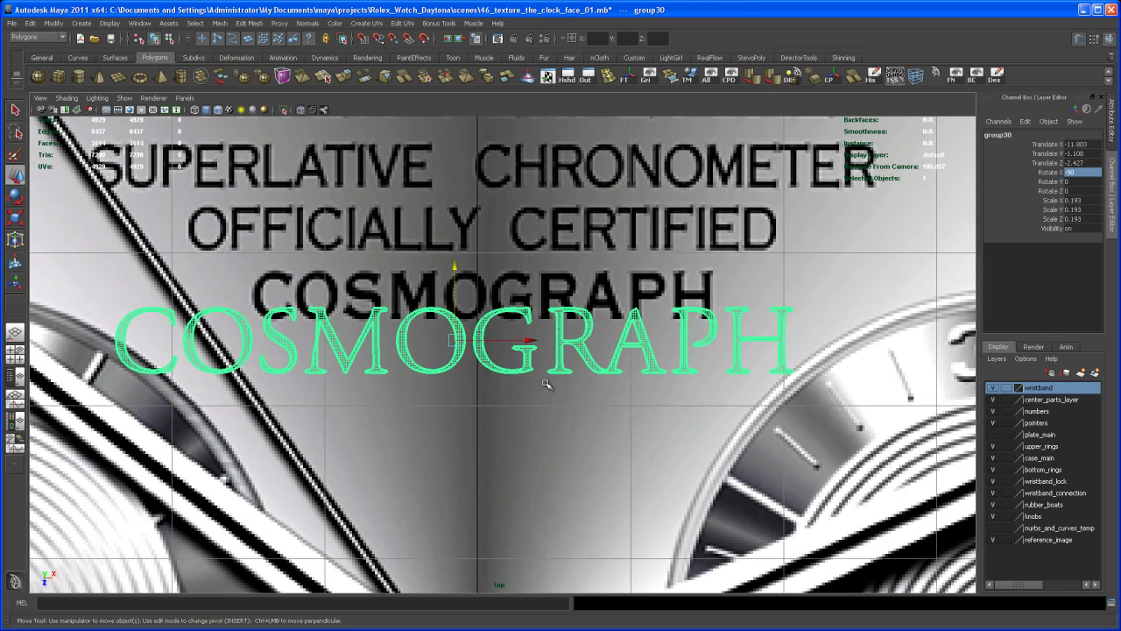
key("r")
left_click_drag(471, 336, 373, 443)
Place the COSMOGRAPH group over the printed word at X about -11.677 and Z about -2.725
key("w")
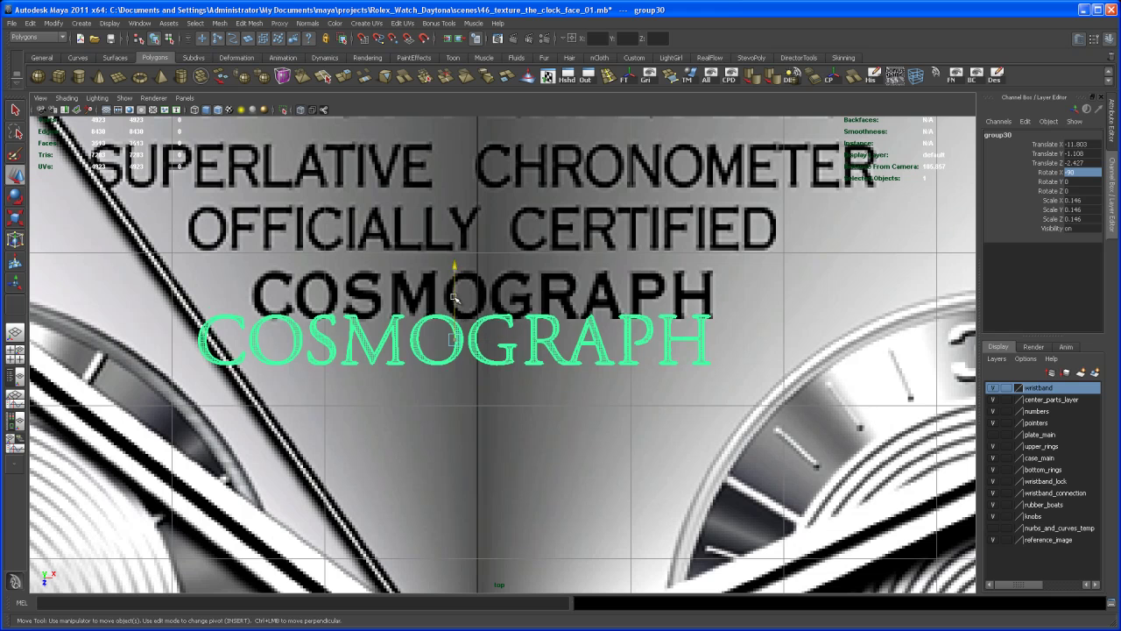
left_click_drag(452, 304, 451, 265)
left_click_drag(529, 294, 548, 295)
Narrow the COSMOGRAPH group to an X scale of about 0.138, nudge it to X about -11.628, and deselect it
right_click_drag(530, 306, 525, 364, "alt")
middle_click_drag(524, 364, 530, 396, "alt")
right_click_drag(530, 396, 531, 401, "alt")
key("r")
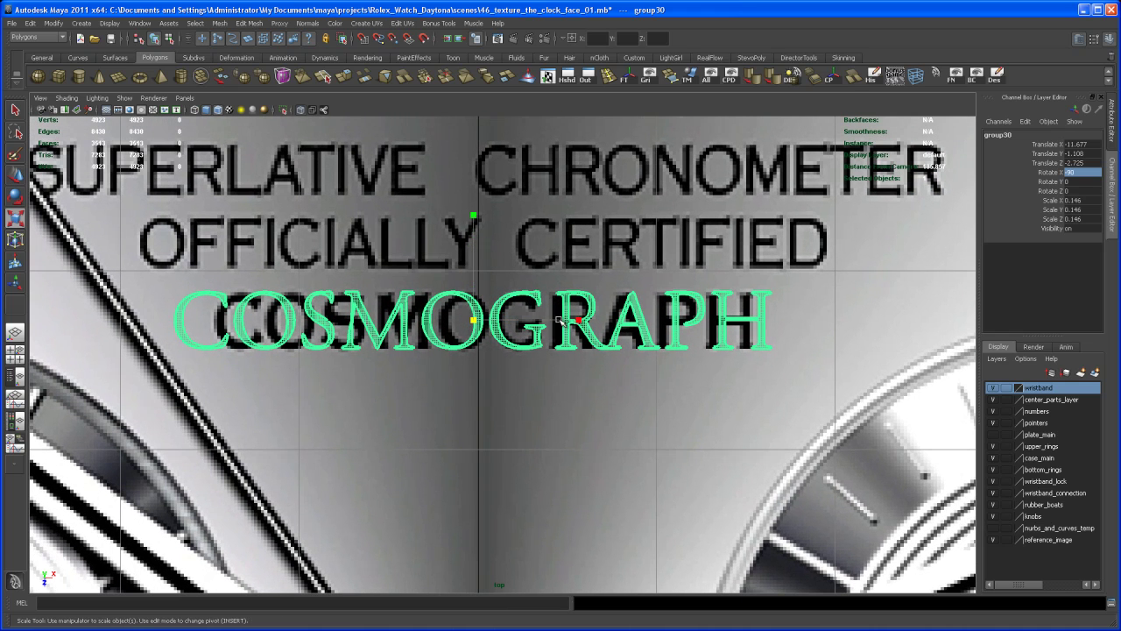
left_click_drag(580, 321, 555, 321)
key("e")
key("w")
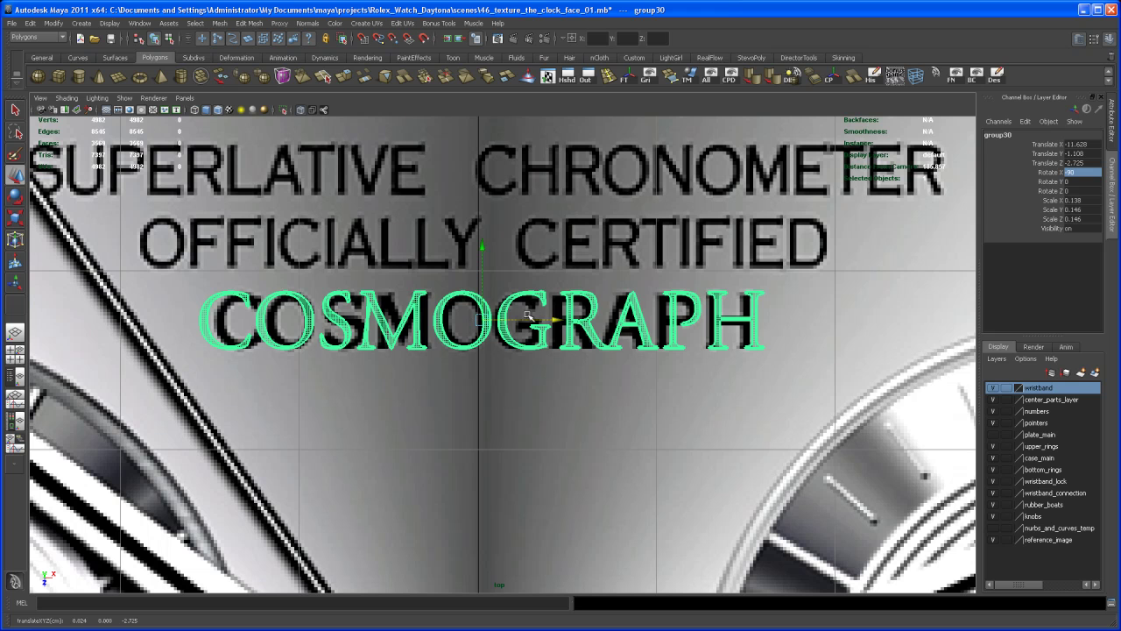
left_click_drag(481, 285, 483, 285)
left_click(506, 391)
Examine how the ROLEX, OYSTER PERPETUAL and COSMOGRAPH lettering fits the dial print, and the two lines between them
scroll(525, 403, "up", 3)
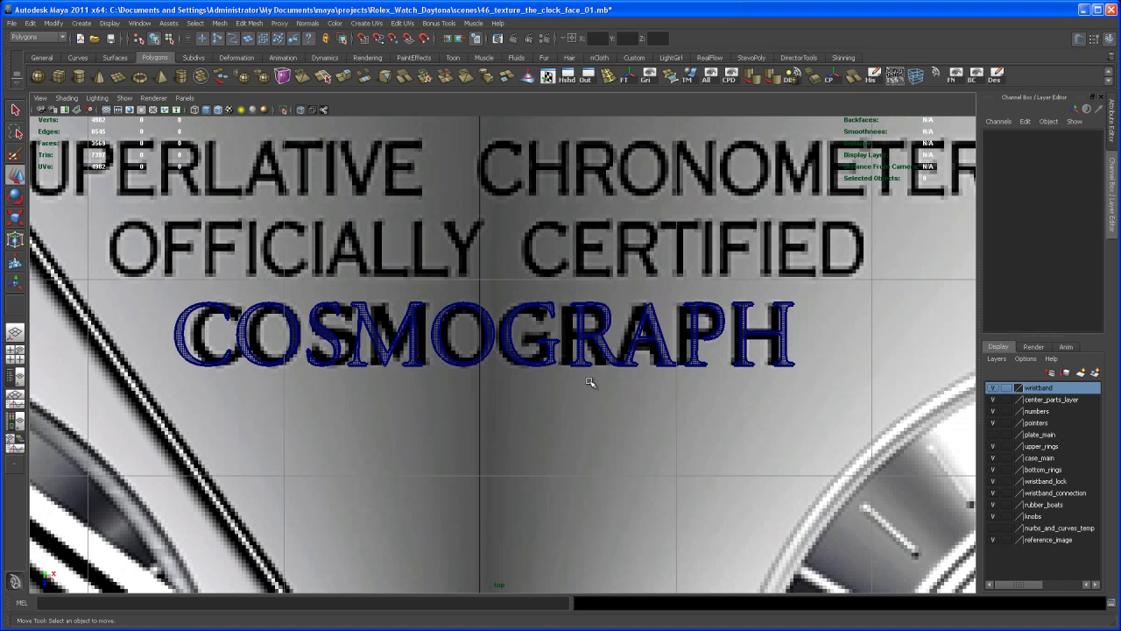
scroll(606, 253, "down", 5)
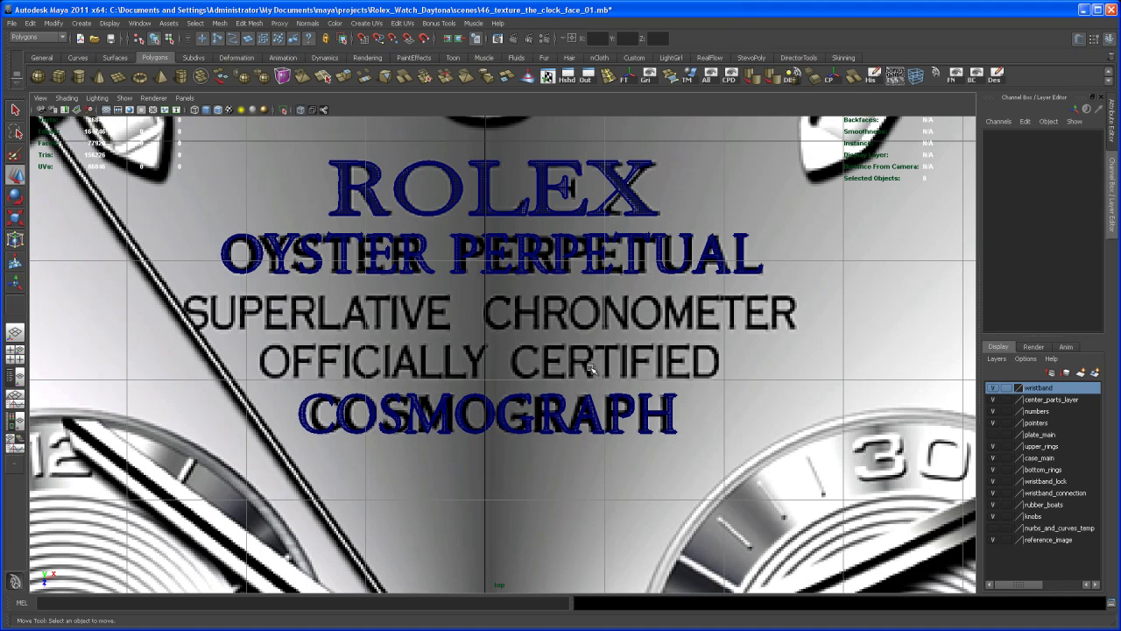
scroll(555, 351, "up", 3)
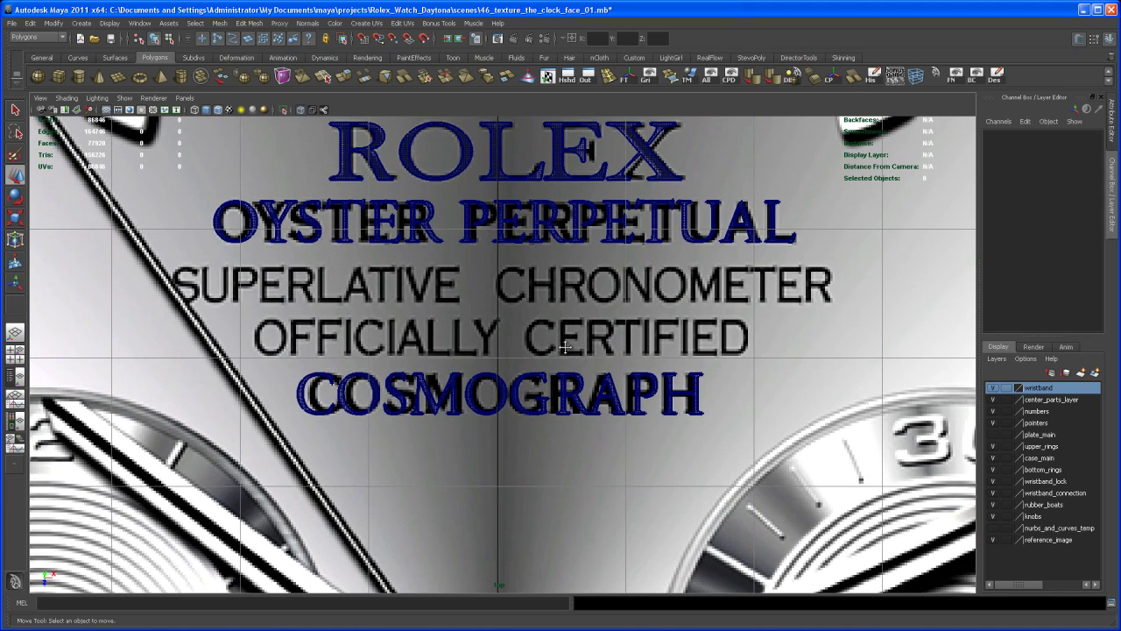
middle_click_drag(567, 350, 561, 378, "alt")
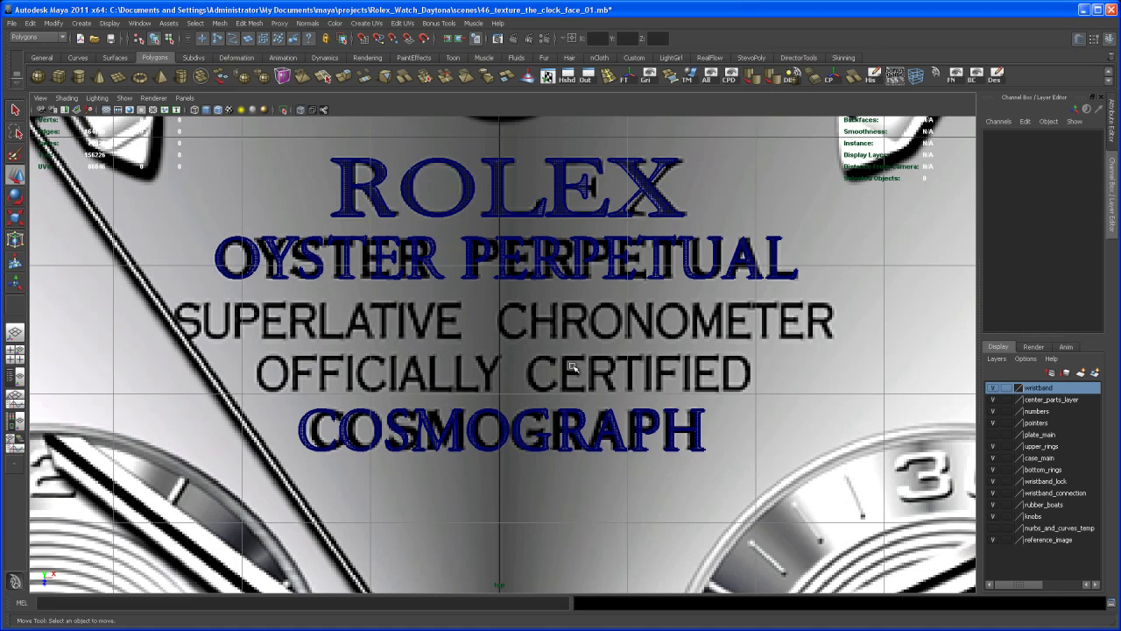
scroll(576, 361, "up", 3)
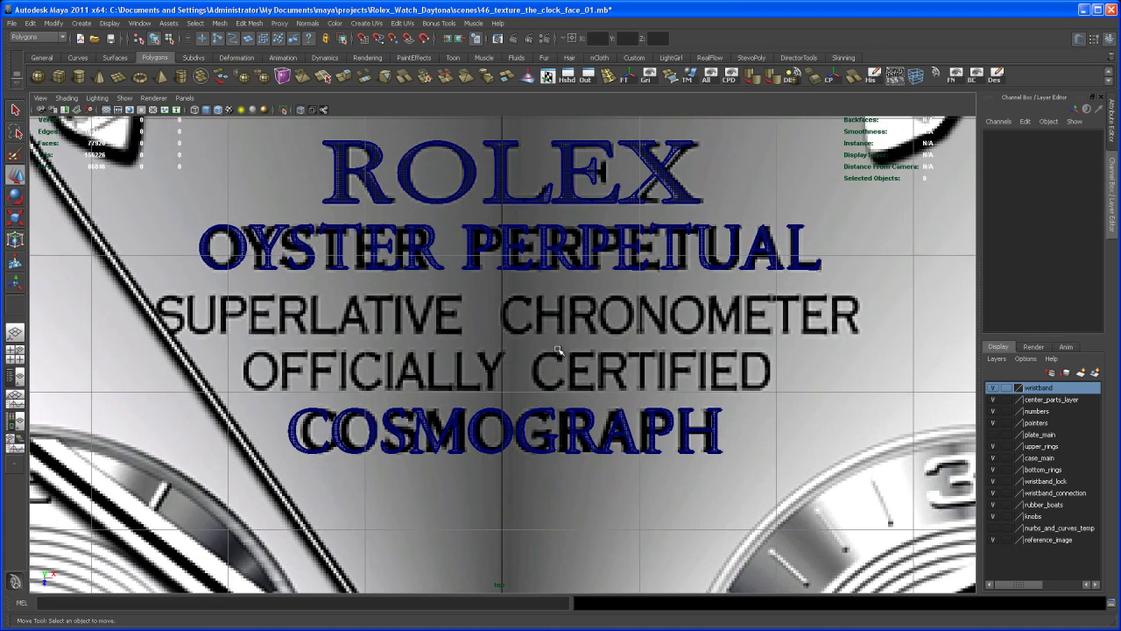
right_click_drag(565, 348, 526, 354, "alt")
middle_click_drag(526, 355, 540, 348, "alt")
right_click_drag(540, 347, 563, 355, "alt")
mouse_move(562, 354)
middle_mouse_down("alt")
mouse_move(534, 353)
mouse_move(545, 357)
middle_mouse_up("alt")
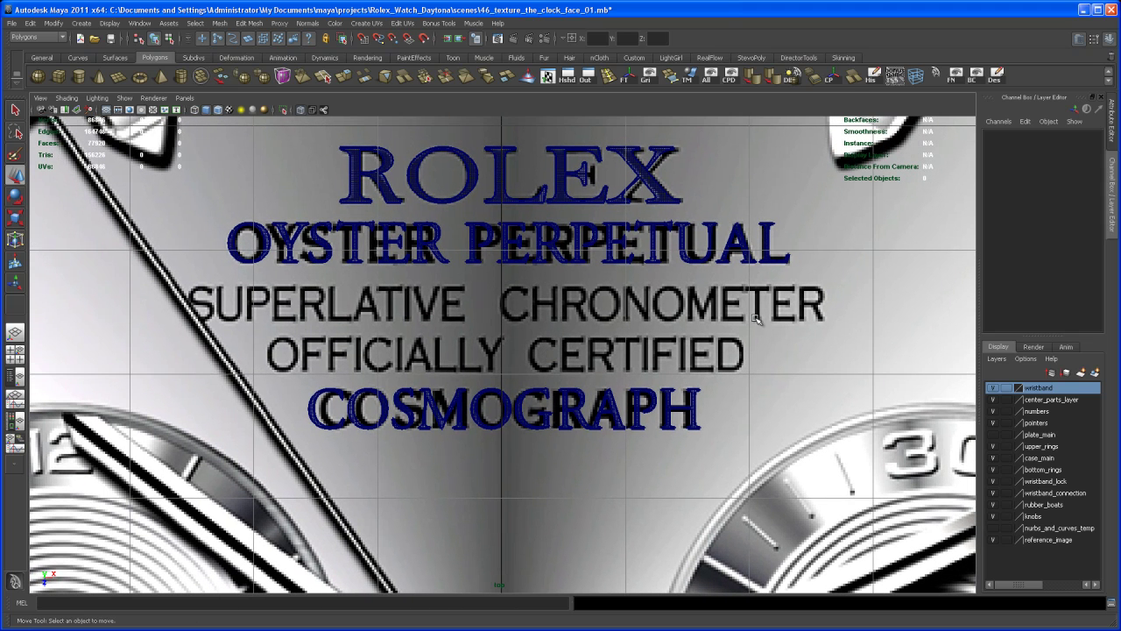
middle_click_drag(671, 355, 625, 374, "alt")
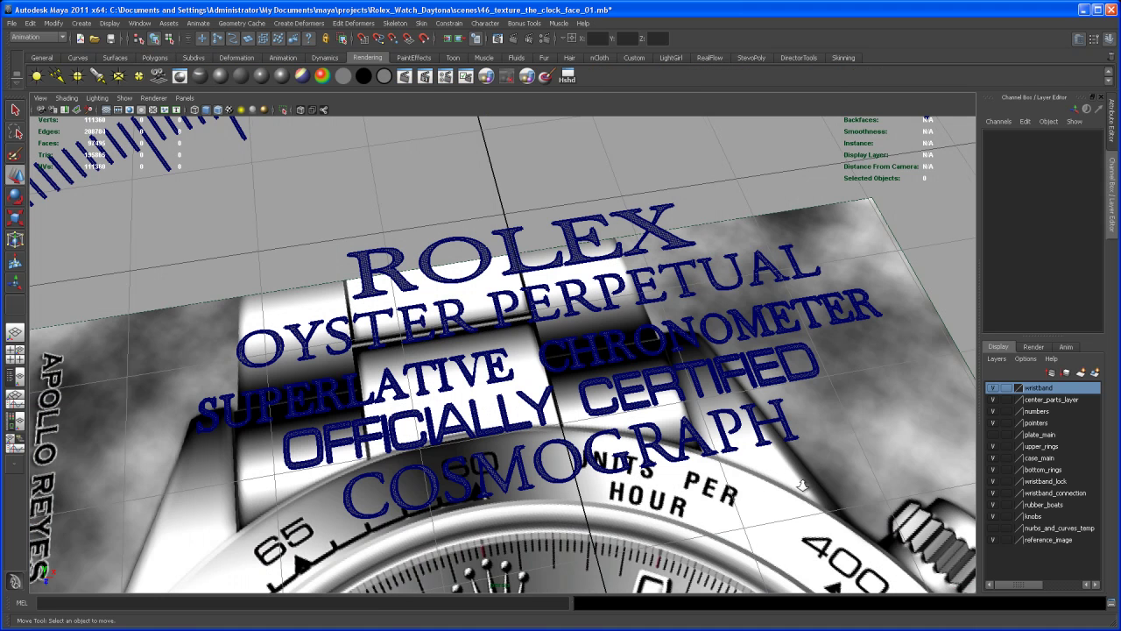
Hide the reference_image layer so only the lettering and the ring of tick marks remain in view
right_click_drag(803, 479, 666, 411, "alt")
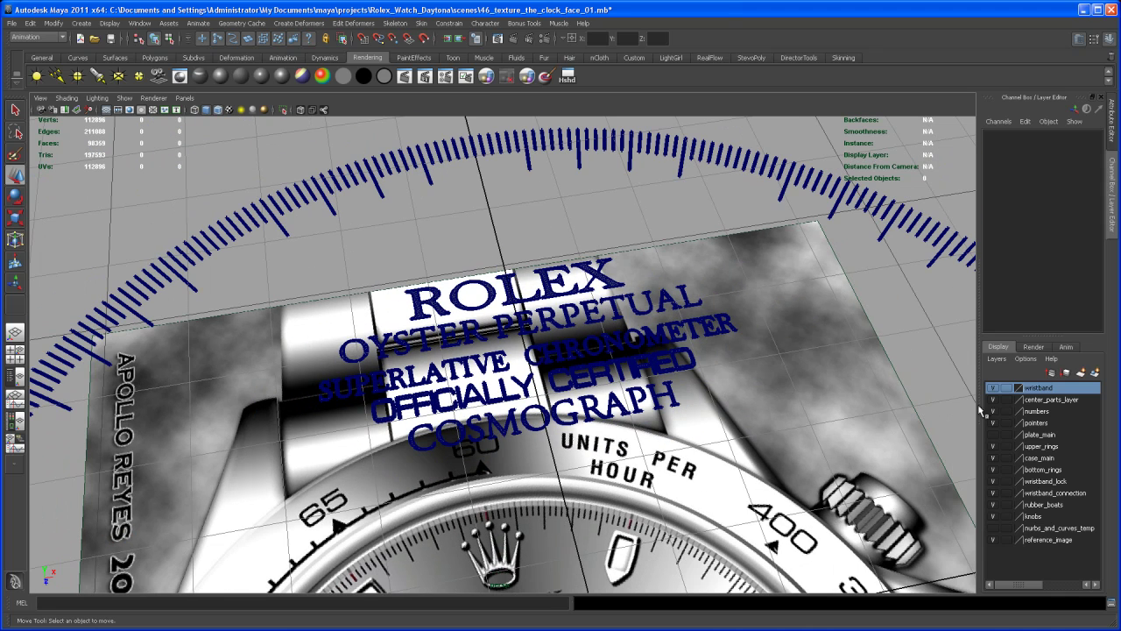
left_click(994, 542)
right_click_drag(796, 468, 678, 443, "alt")
left_click_drag(678, 443, 680, 503, "alt")
right_click_drag(679, 503, 783, 513, "alt")
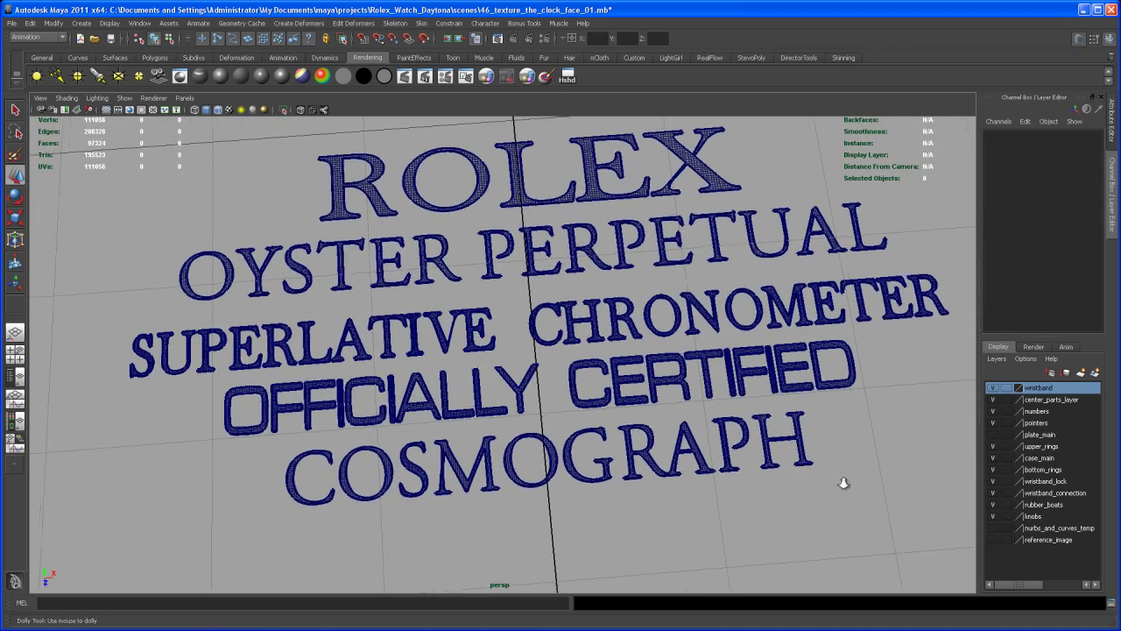
right_click_drag(902, 491, 487, 387, "alt")
middle_click_drag(691, 481, 719, 380, "alt")
right_click_drag(718, 380, 680, 425, "alt")
middle_click_drag(681, 425, 689, 387, "alt")
left_click_drag(688, 388, 680, 427, "alt")
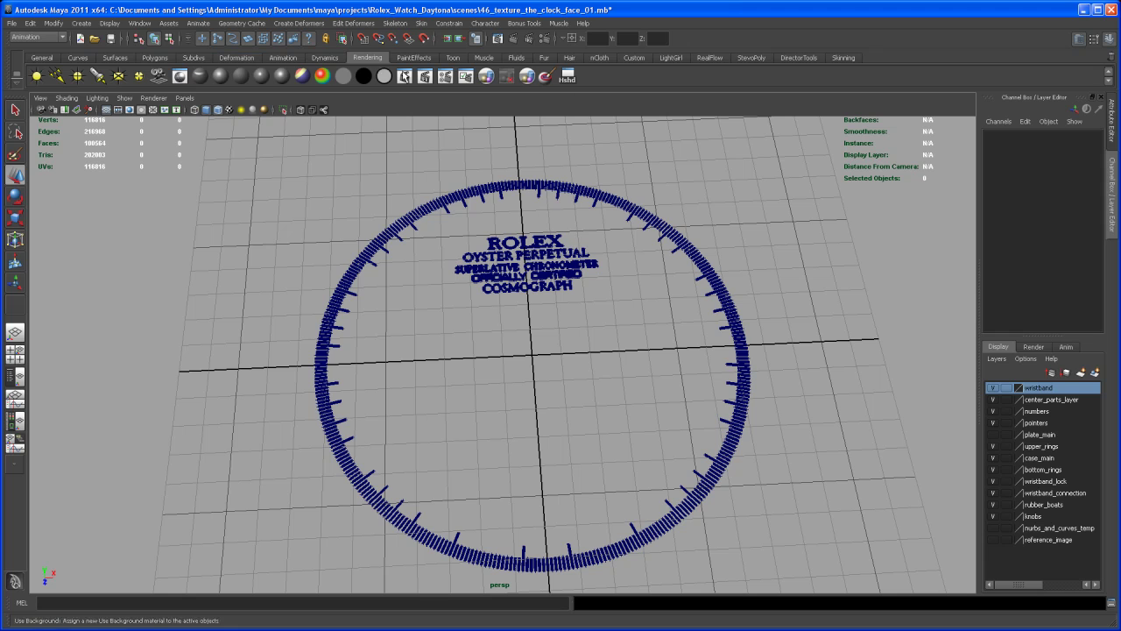
Create a Surface Shader material in the Hypershade and open its attributes
left_click(568, 77)
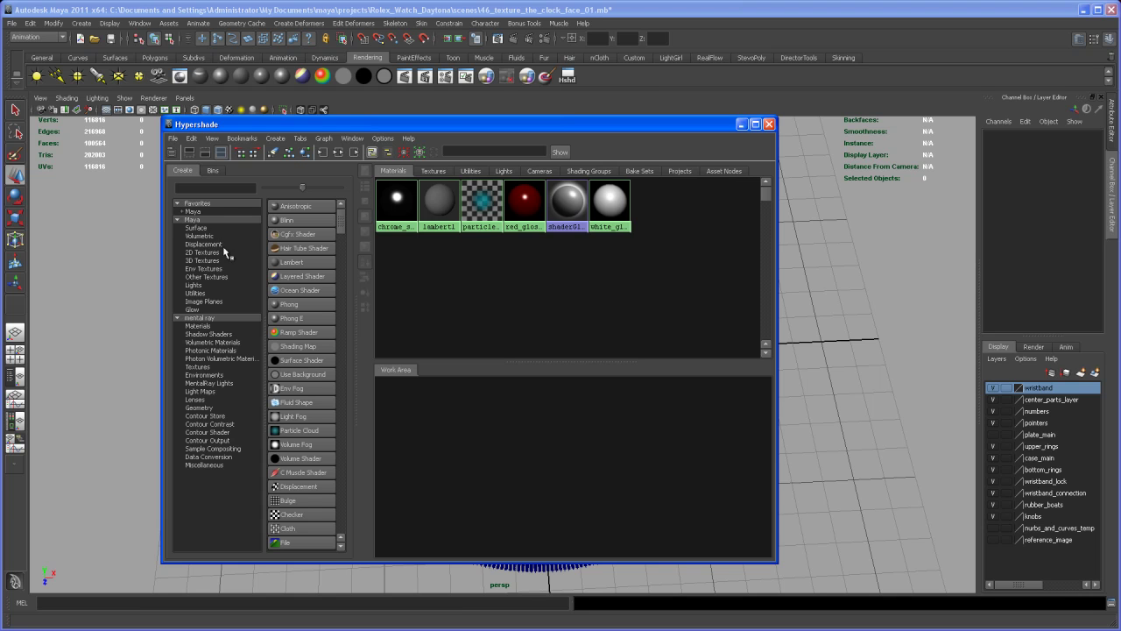
left_click(282, 360)
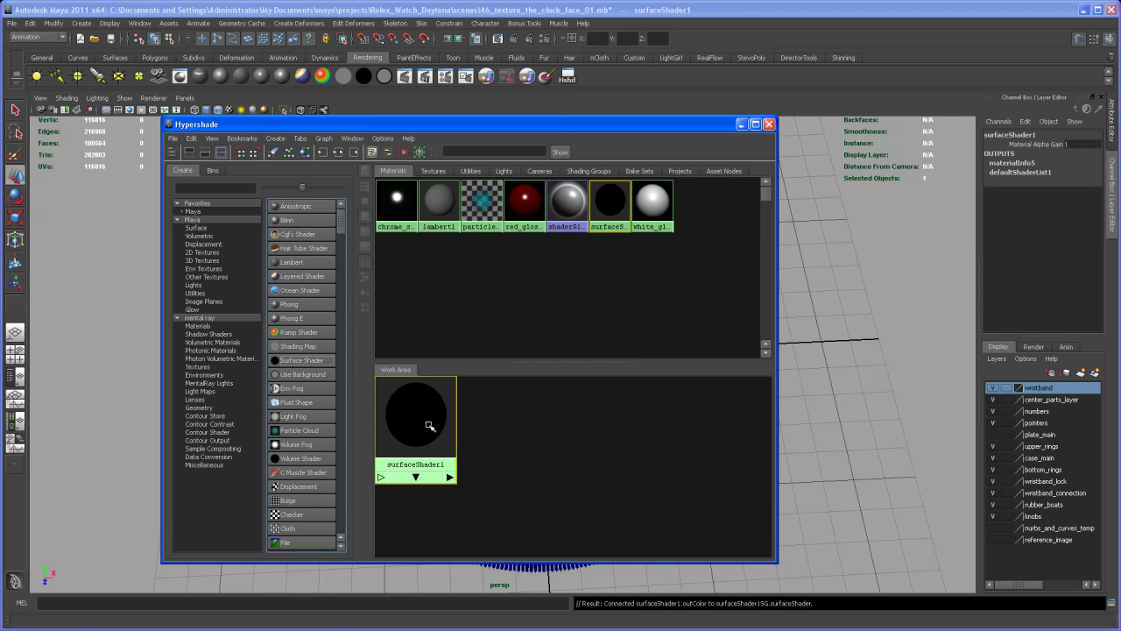
double_click(445, 420)
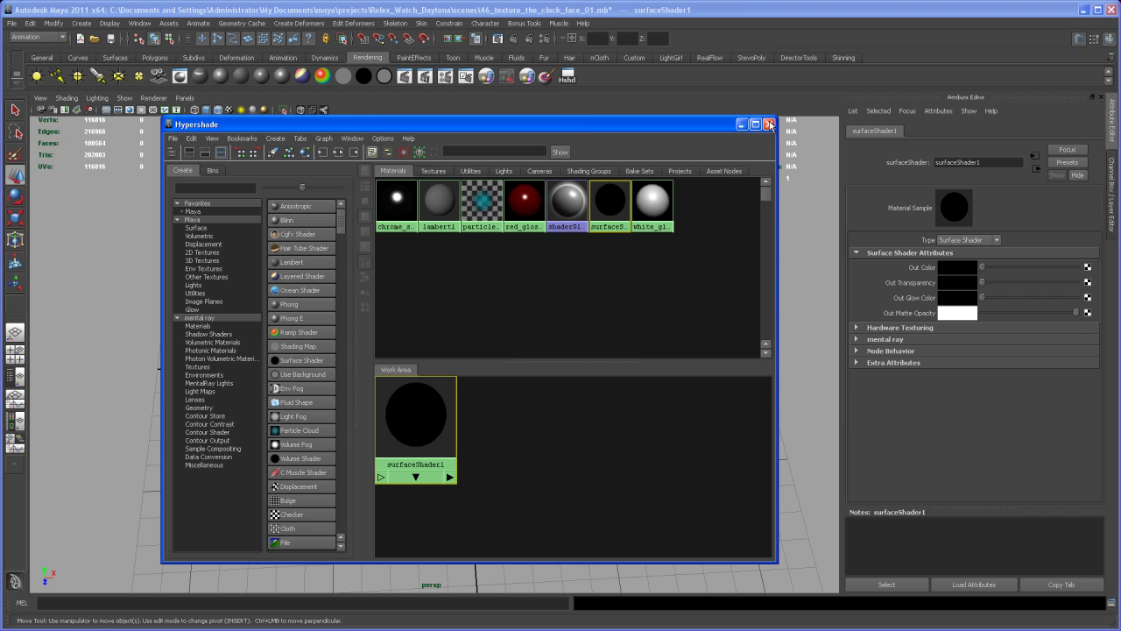
key("alt+F4")
Assign the existing material surfaceShader1 to all the dial lettering and tick marks, and clear the selection
middle_click_drag(582, 348, 608, 319, "alt")
right_click_drag(607, 319, 558, 272, "alt")
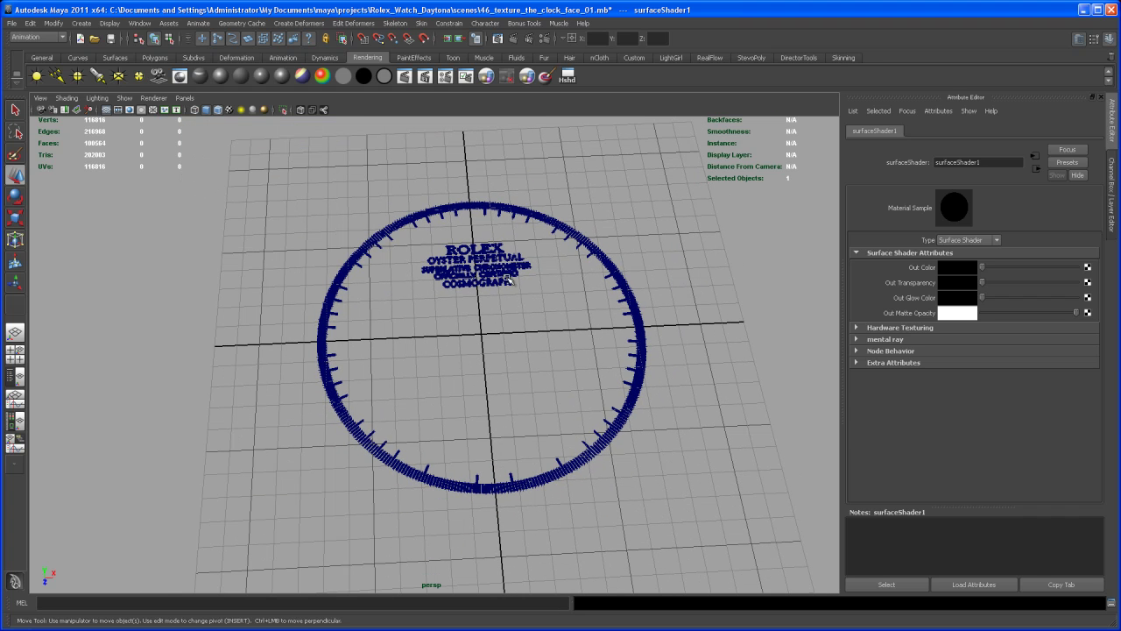
right_click_drag(483, 253, 483, 257)
left_click(517, 240)
left_click_drag(691, 495, 705, 507)
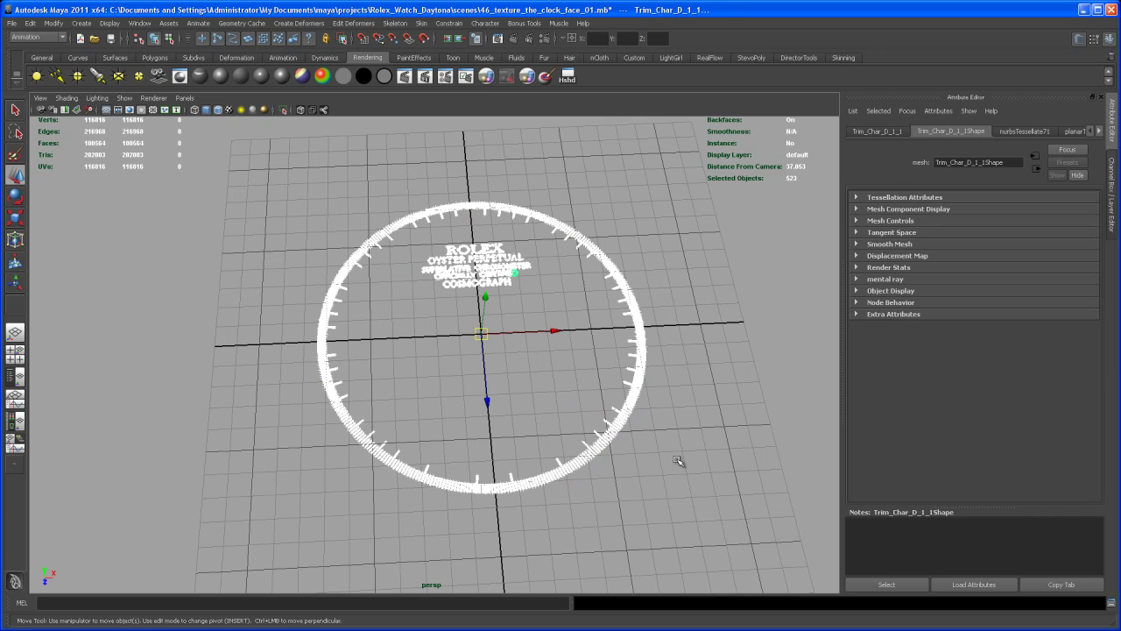
right_click(643, 349)
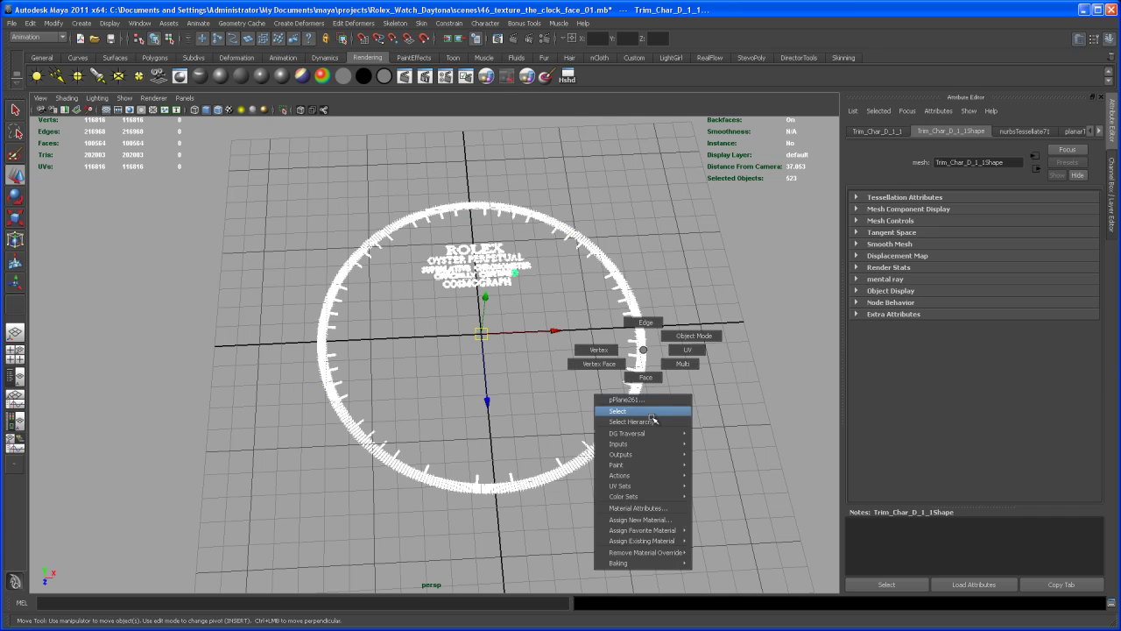
mouse_move(667, 541)
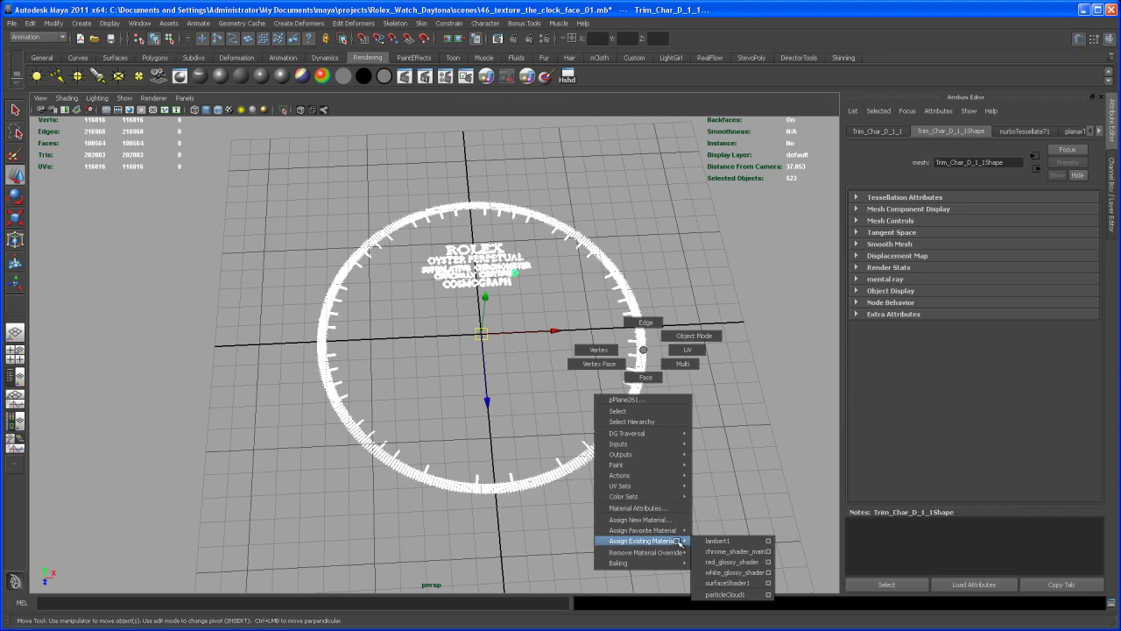
left_click(729, 582)
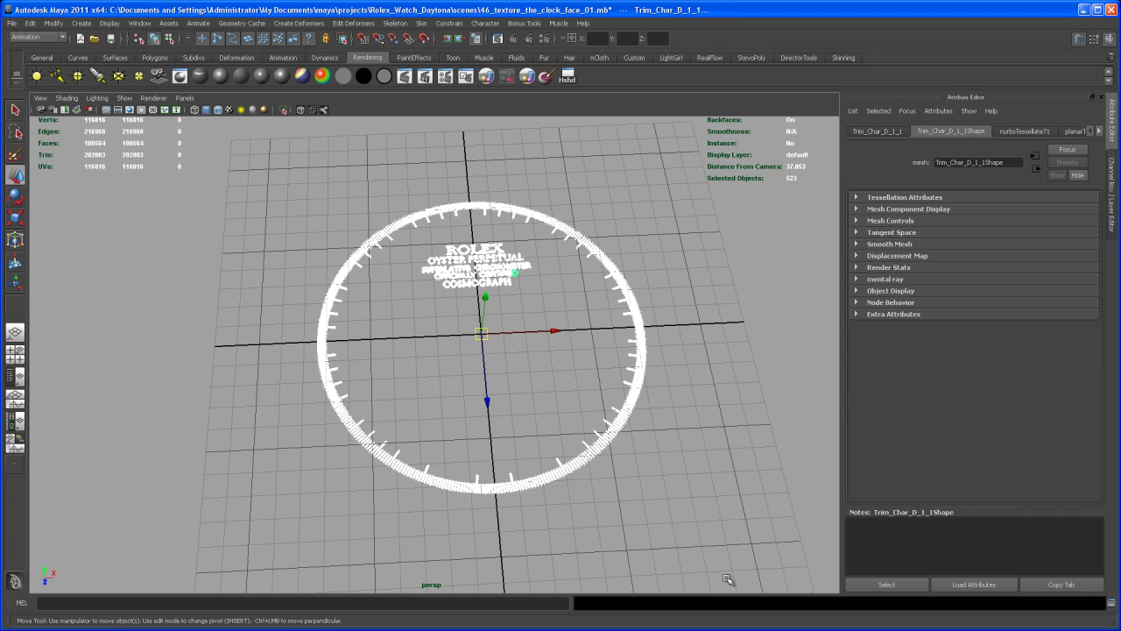
left_click(682, 469)
Bring back the layer list and make the reference_image layer visible again
scroll(682, 468, "up", 5)
scroll(672, 476, "down", 5)
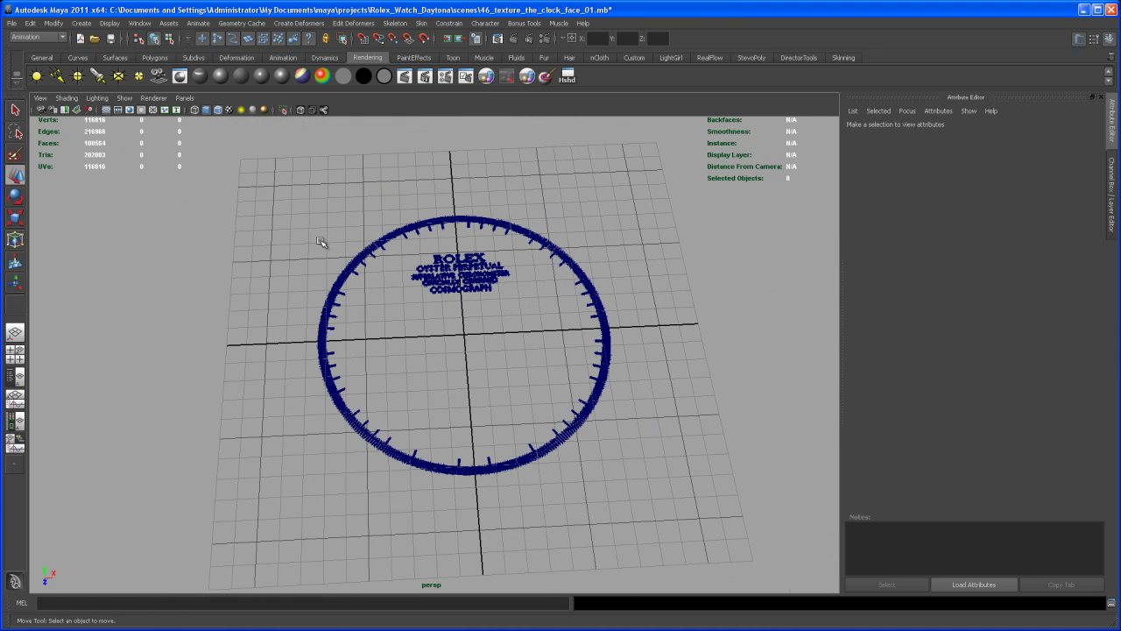
mouse_move(551, 381)
left_mouse_down("alt")
mouse_move(545, 395)
mouse_move(548, 376)
mouse_move(560, 377)
left_mouse_up("alt")
left_click(1112, 198)
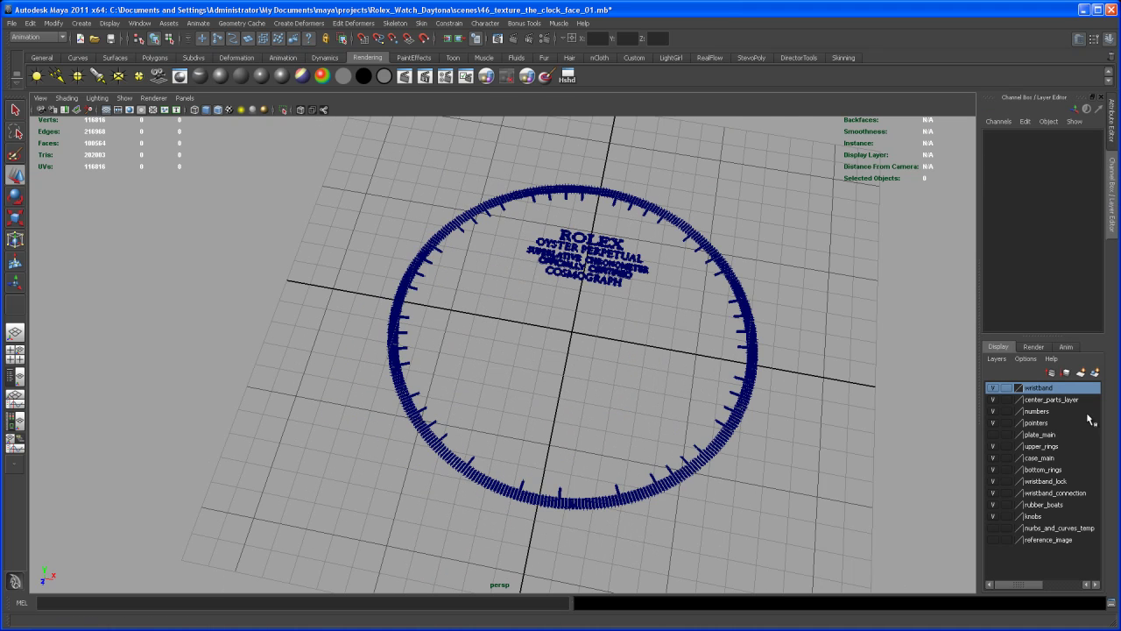
left_click(994, 540)
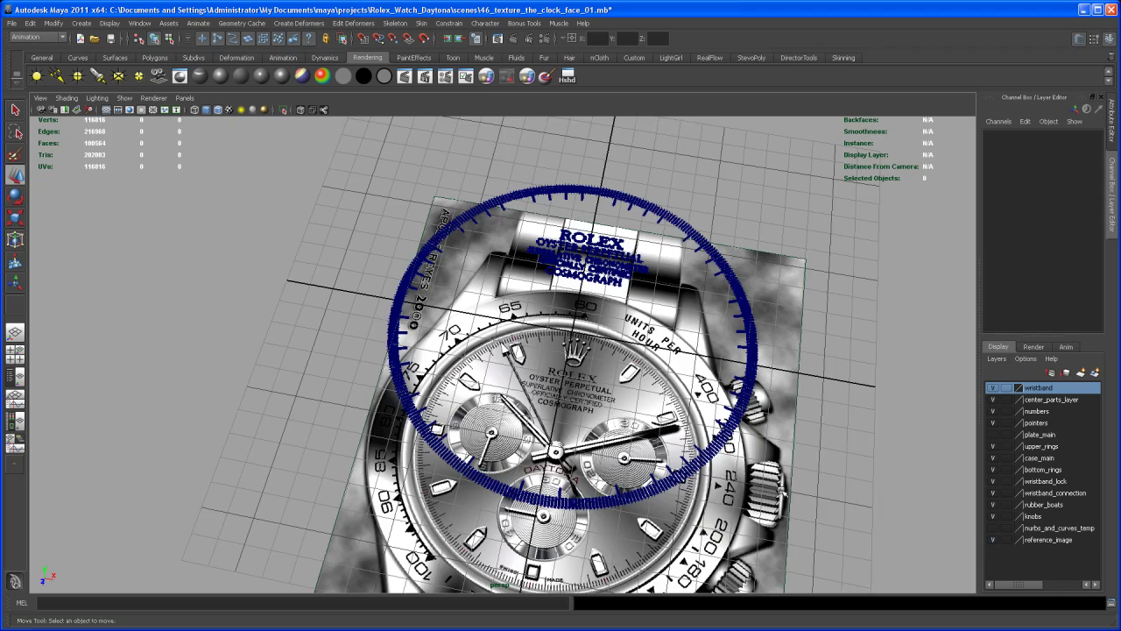
Examine the lettering and tick ring against the watch reference image from several angles
left_click_drag(729, 495, 705, 468, "alt")
middle_click_drag(705, 468, 711, 433, "alt")
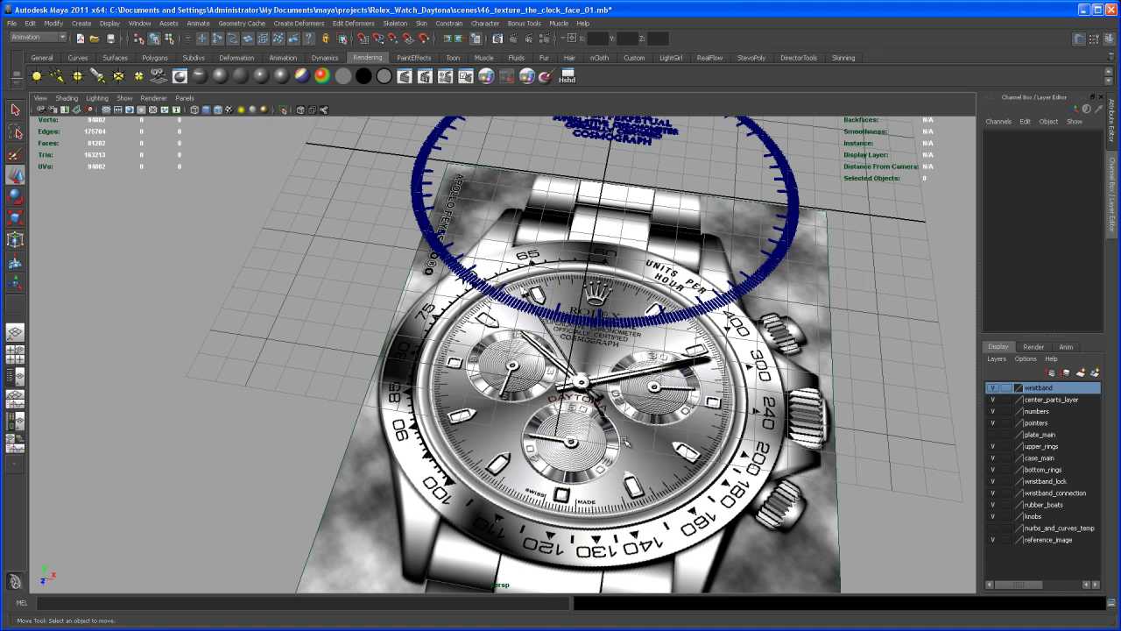
middle_click_drag(624, 440, 560, 486, "alt")
right_click_drag(561, 486, 580, 486, "alt")
middle_click_drag(580, 486, 550, 528, "alt")
right_click_drag(545, 467, 573, 432, "alt")
middle_click_drag(573, 432, 571, 445, "alt")
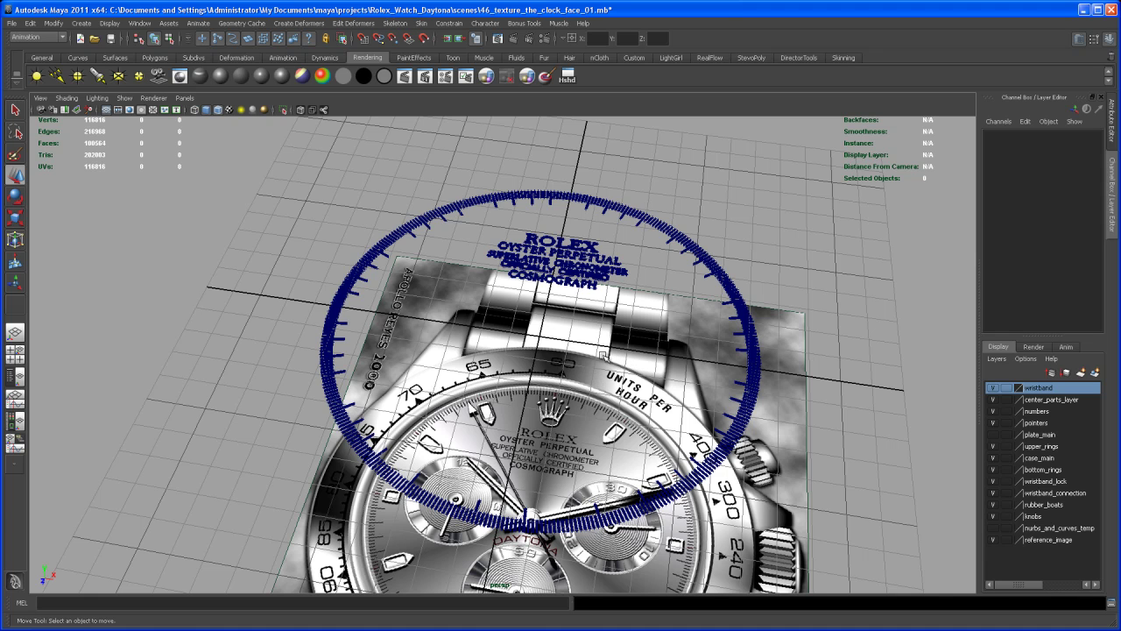
mouse_move(615, 355)
left_mouse_down("alt")
mouse_move(592, 348)
mouse_move(614, 336)
left_mouse_up("alt")
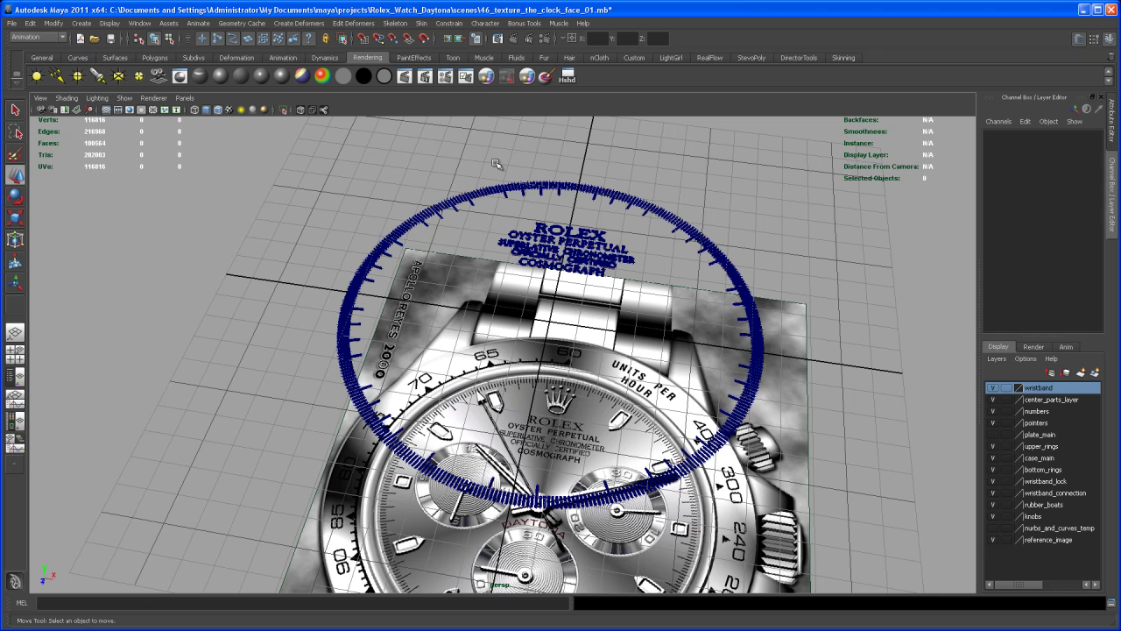